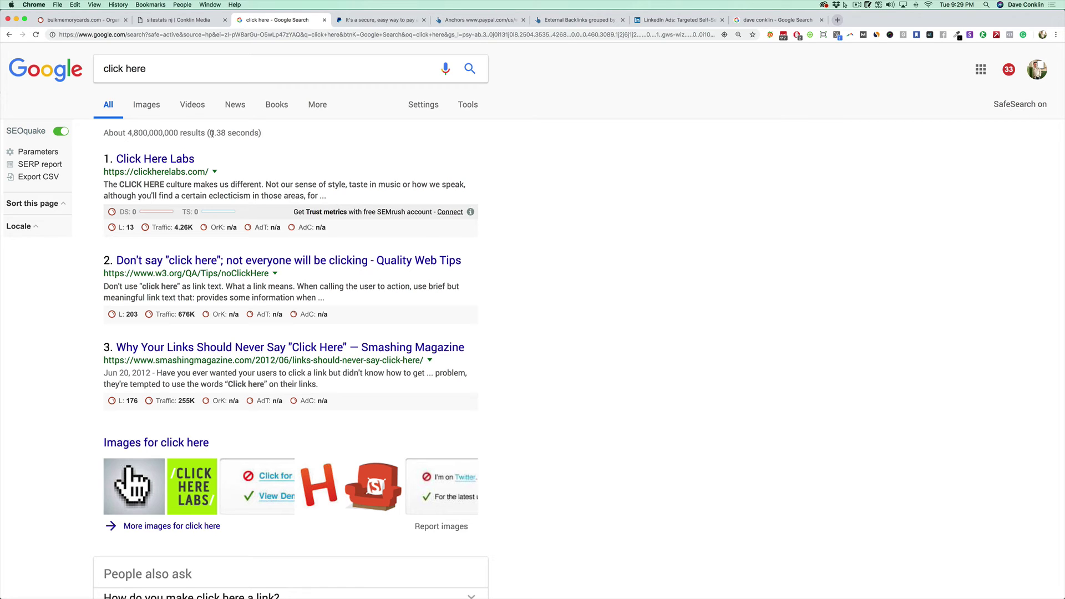
Examine the Google results for "click here" down to the PayPal and Adobe Acrobat Reader entries.
triple_click(119, 70)
click(592, 196)
scroll(649, 353, down, 15)
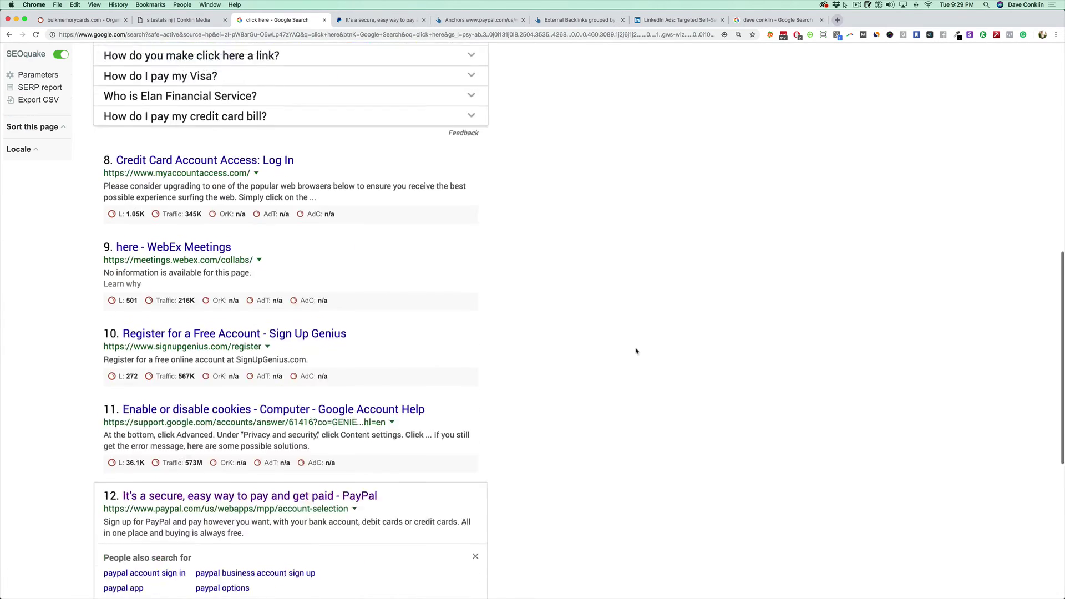
scroll(636, 351, down, 5)
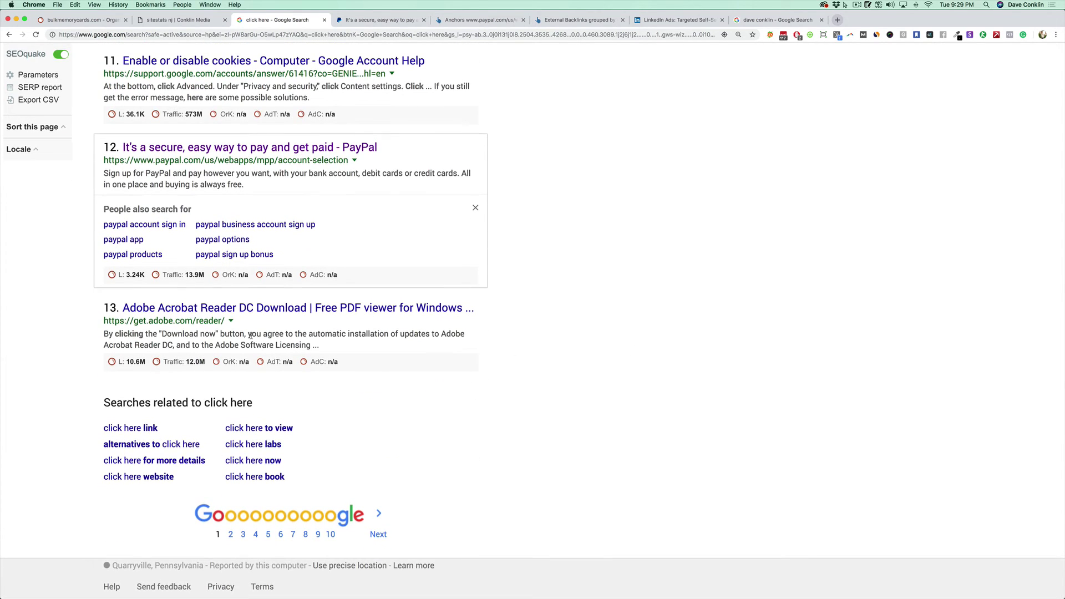
scroll(118, 320, up, 3)
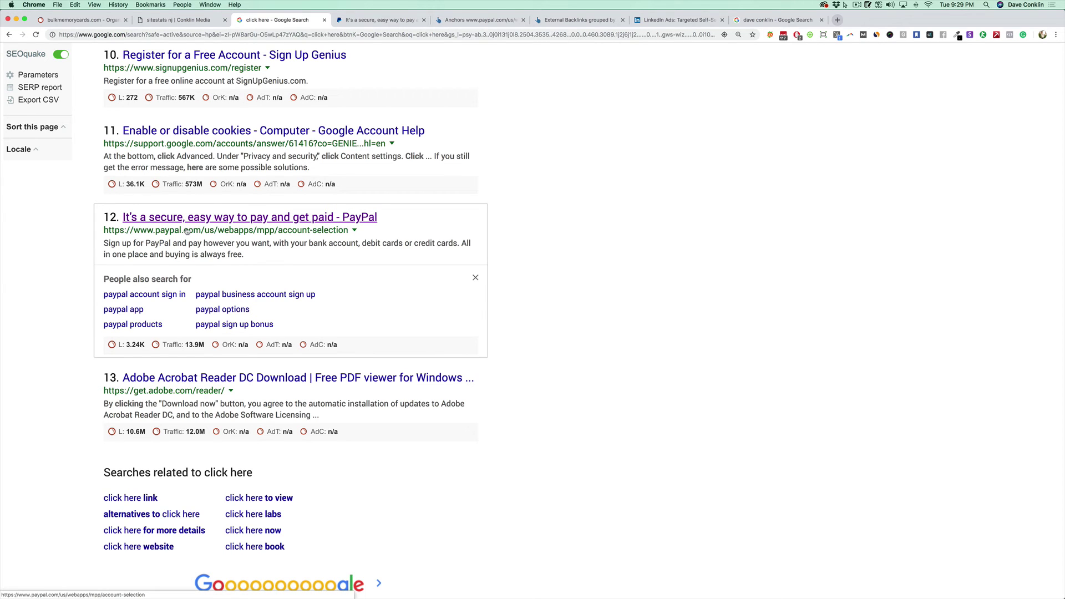
Compare the PayPal account-selection page with its listing in the "click here" search results.
click(365, 19)
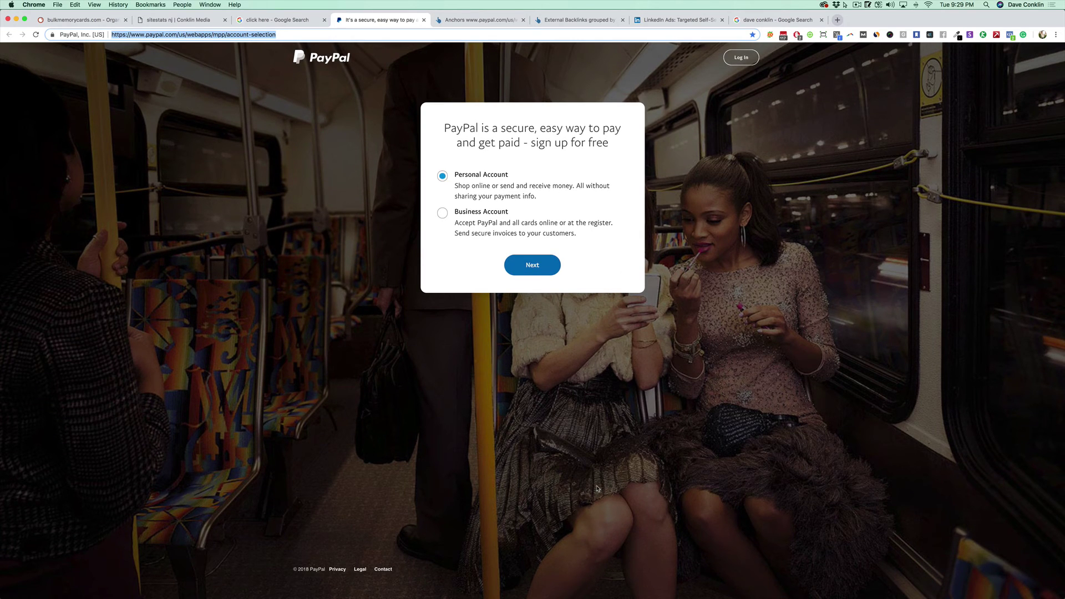
click(279, 21)
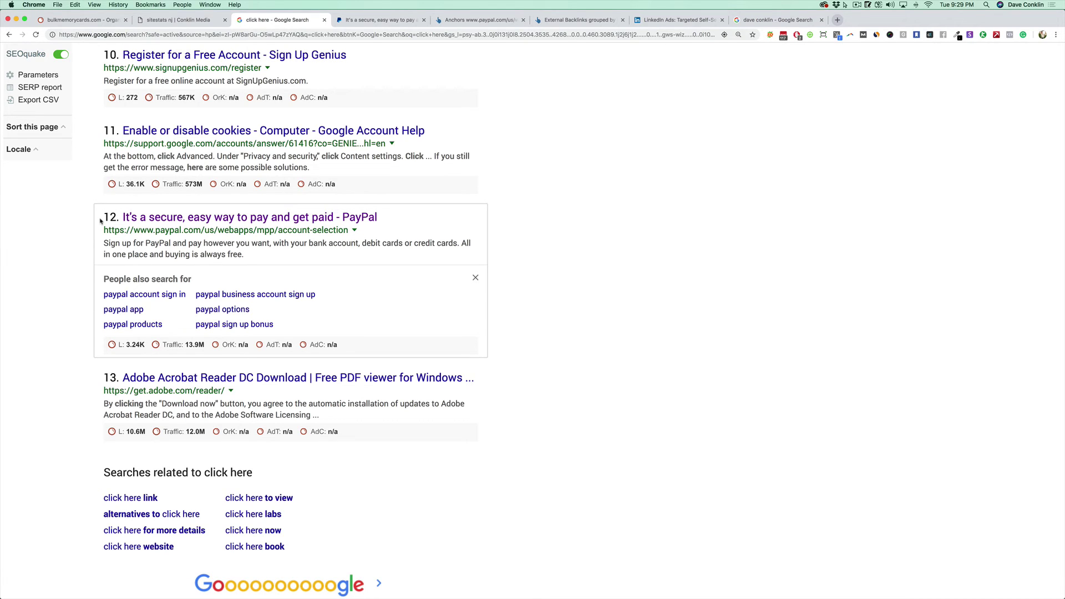
drag(105, 217, 413, 244)
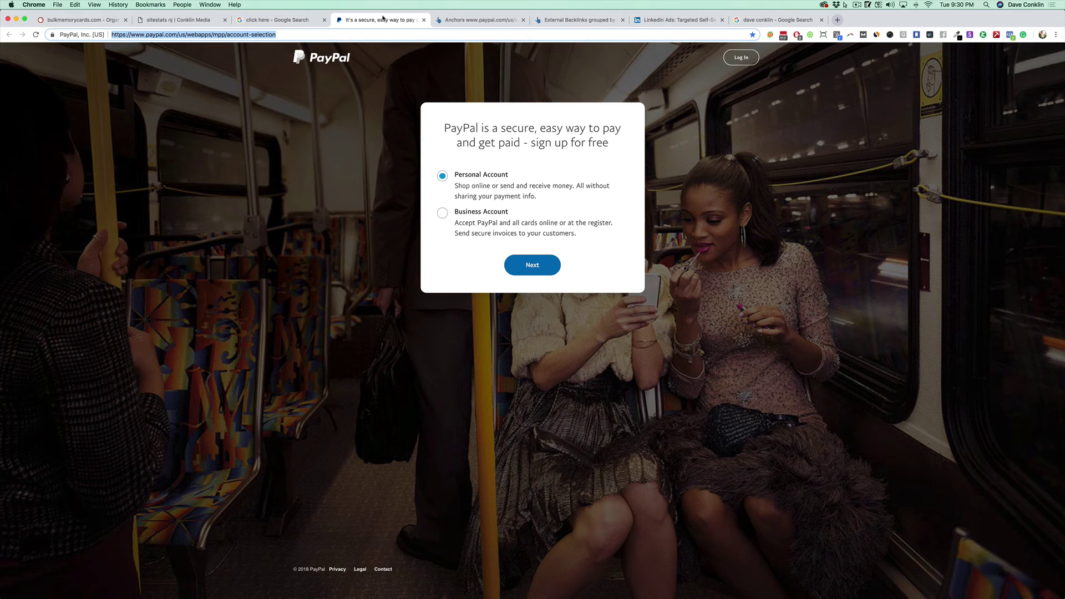
click(382, 20)
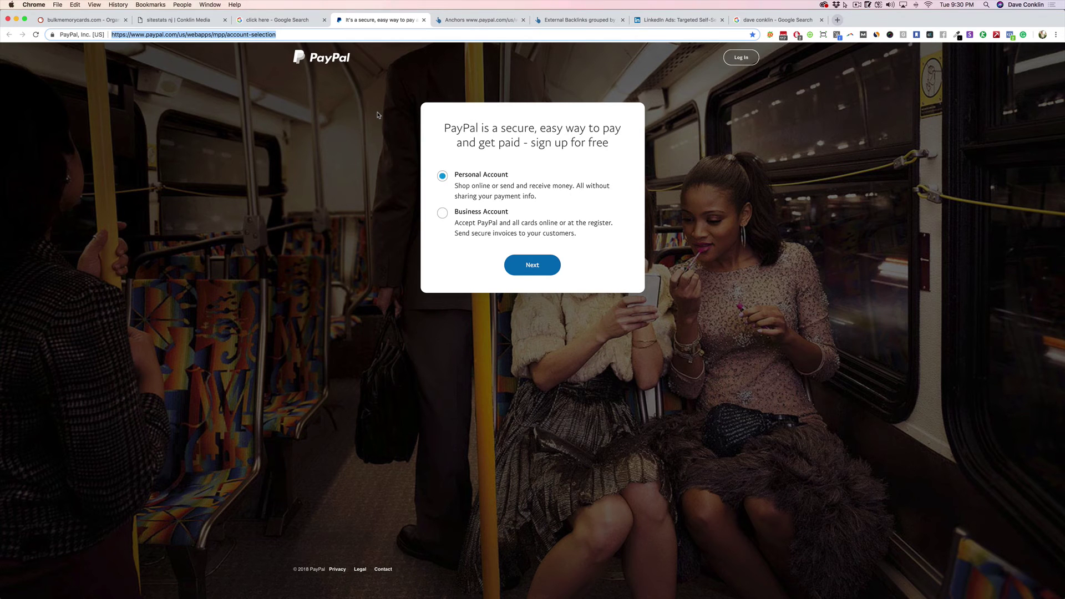
From the Ahrefs anchors report, open the "Join the Worldview Publications Affiliate Program!" referring page in a new tab and view it.
click(504, 21)
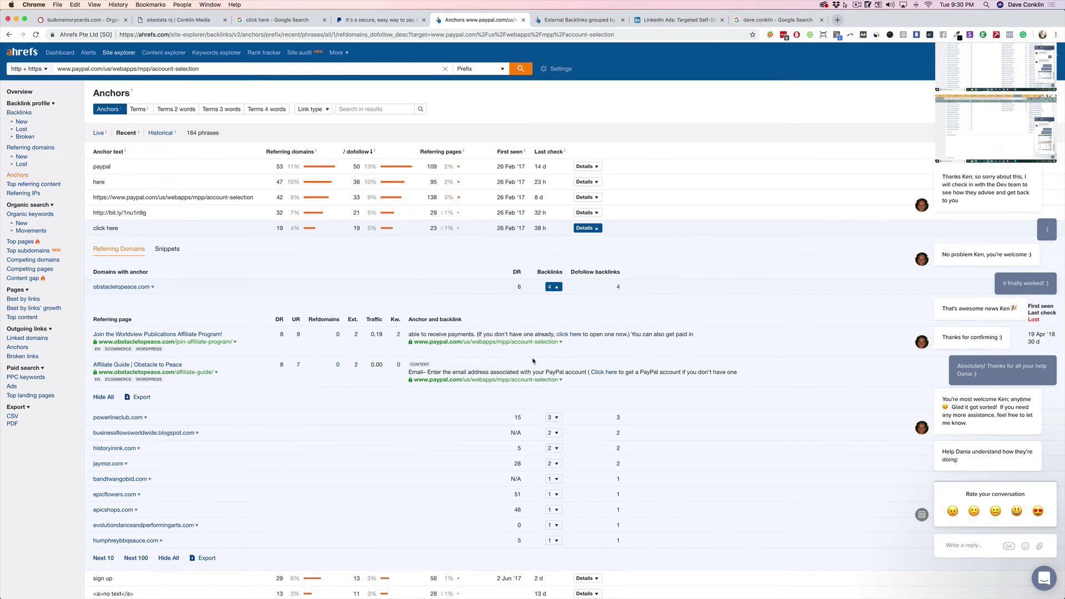
super+click(178, 334)
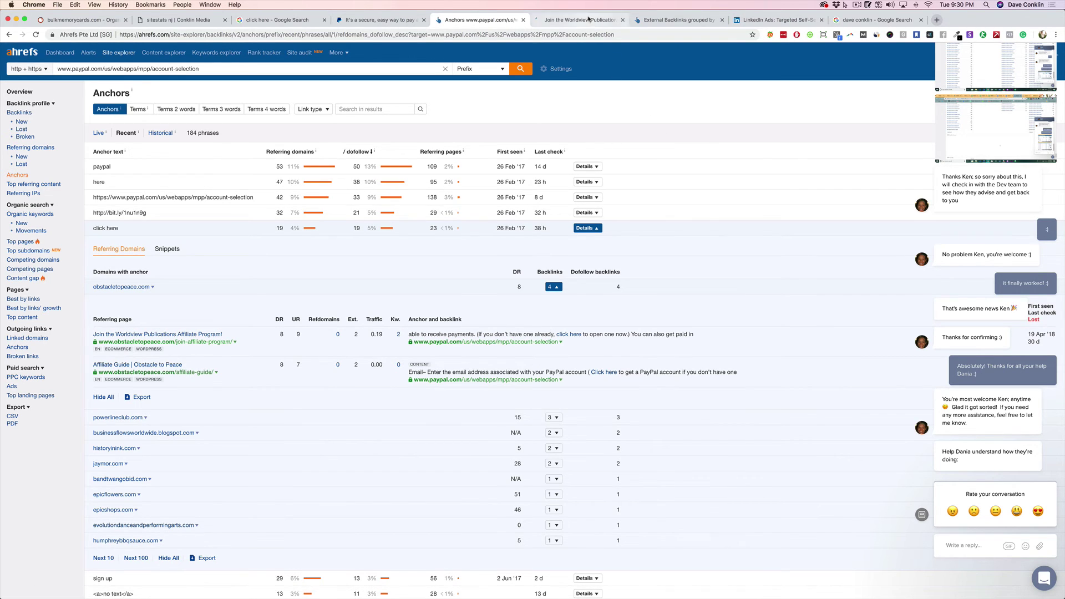
click(588, 19)
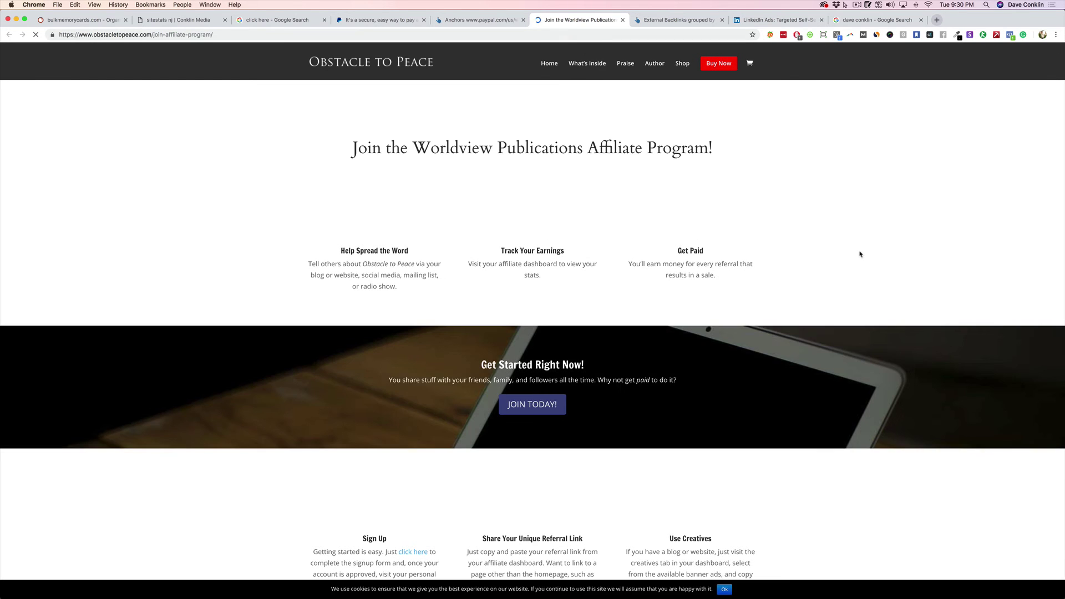
Search the affiliate program page for the text "CLICK HERE TO OP".
key(super+f)
text(CL)
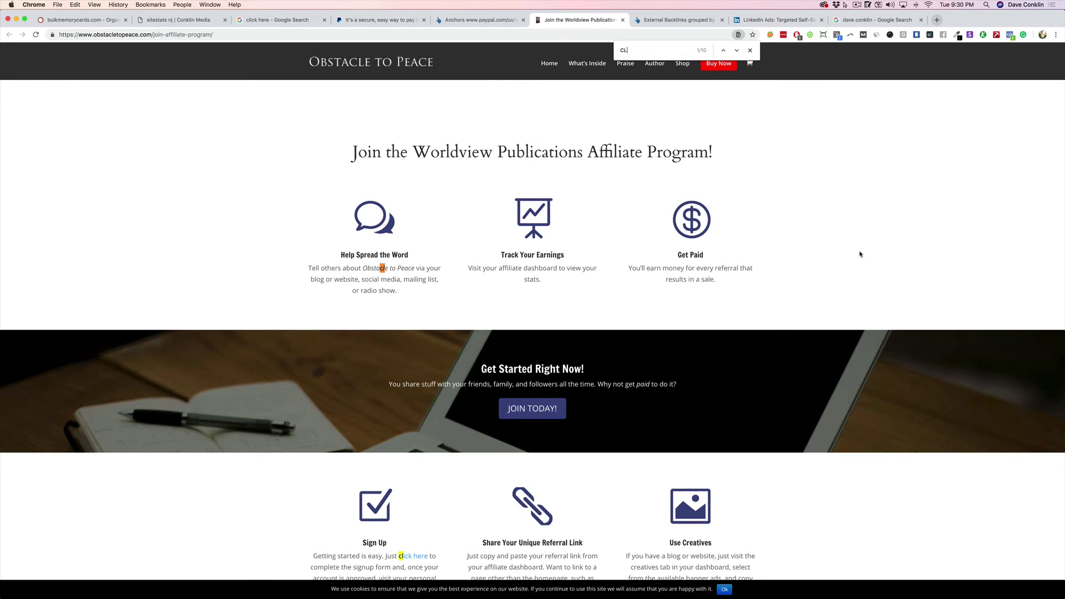
text(ICK HERE TO)
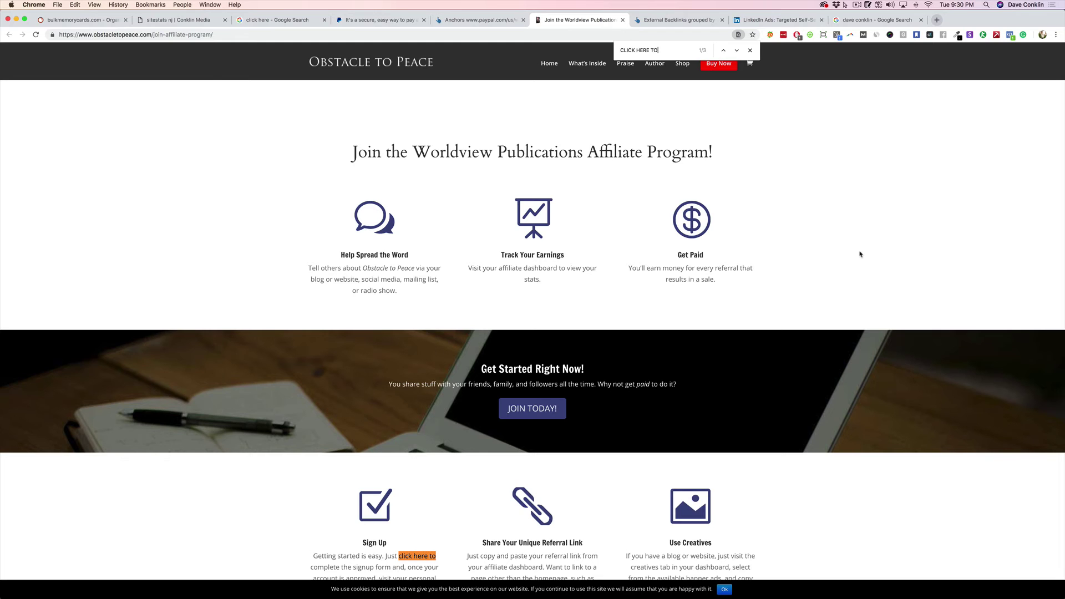
scroll(804, 278, down, 3)
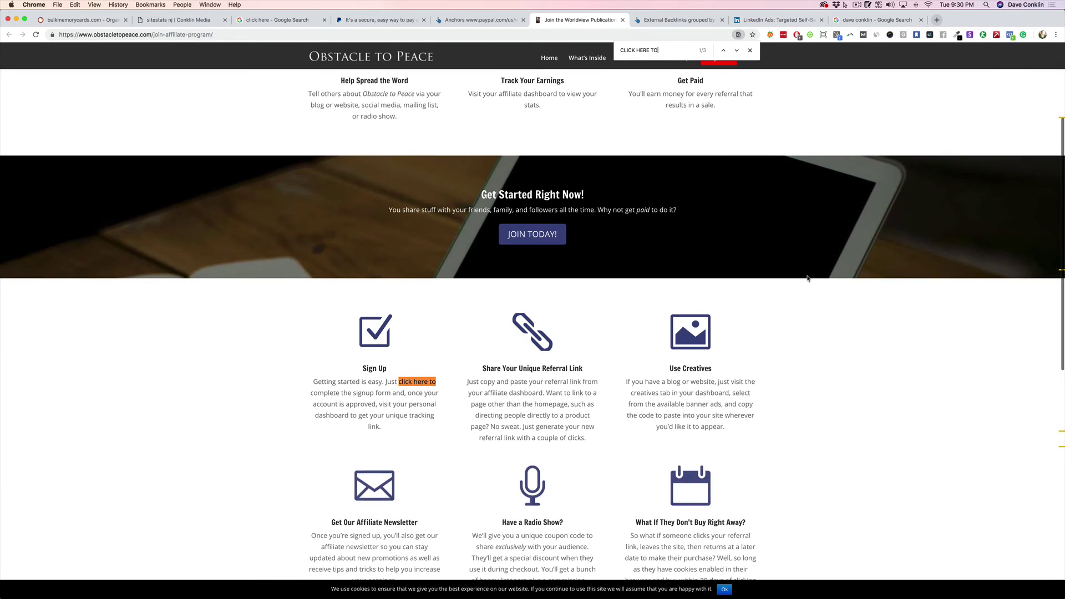
text(OP)
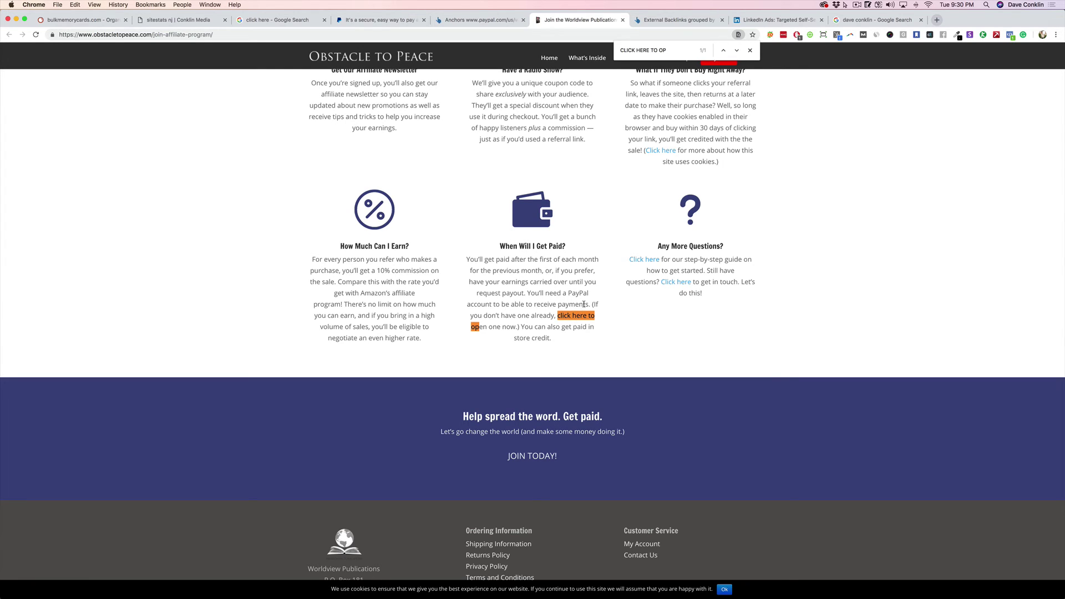
Open the "click here" link under "When Will I Get Paid?" in a new tab and view its target page.
drag(493, 315, 543, 315)
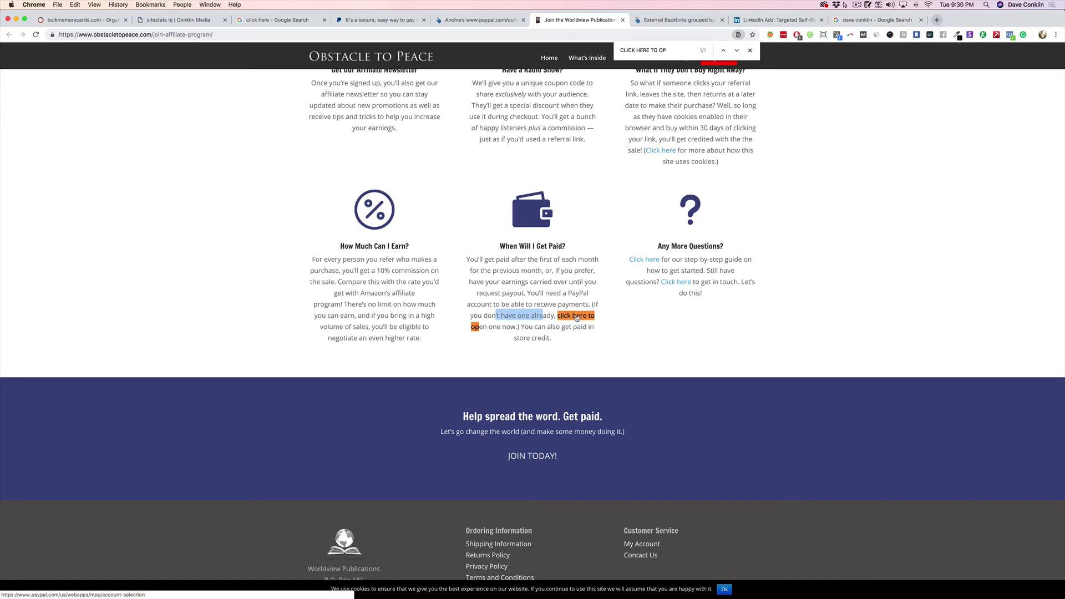
super+click(576, 316)
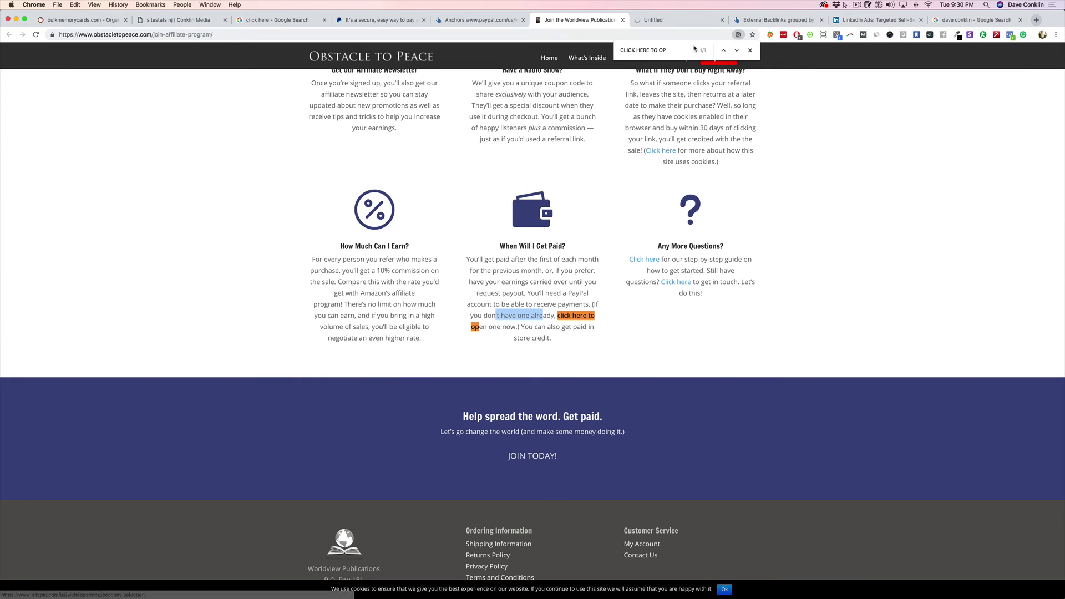
click(673, 21)
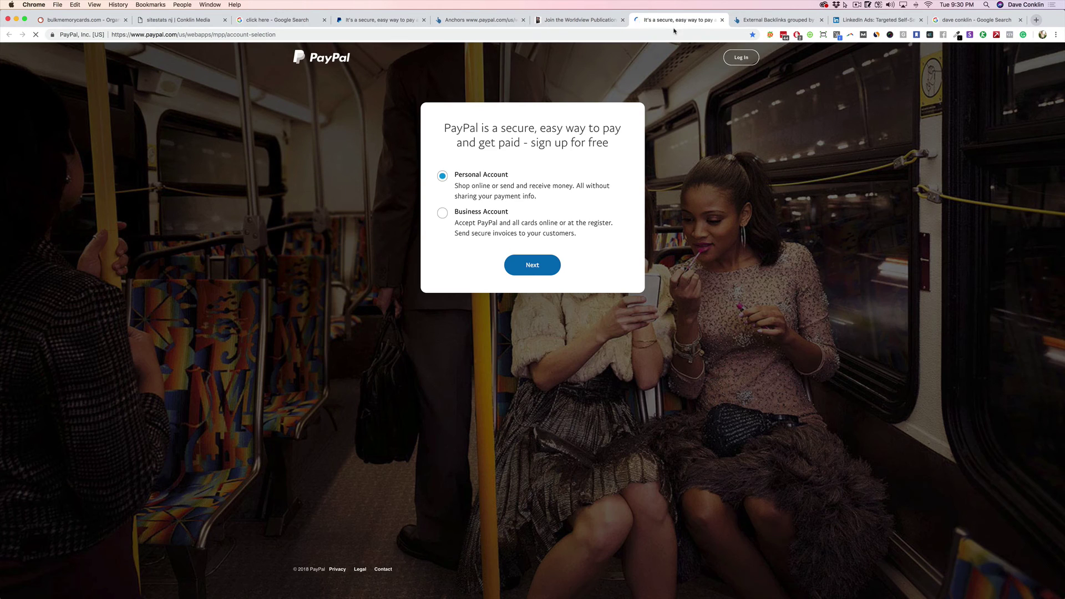
Review the anchor texts and referring domains listed for PayPal's account-selection page in the Ahrefs anchors report.
click(467, 24)
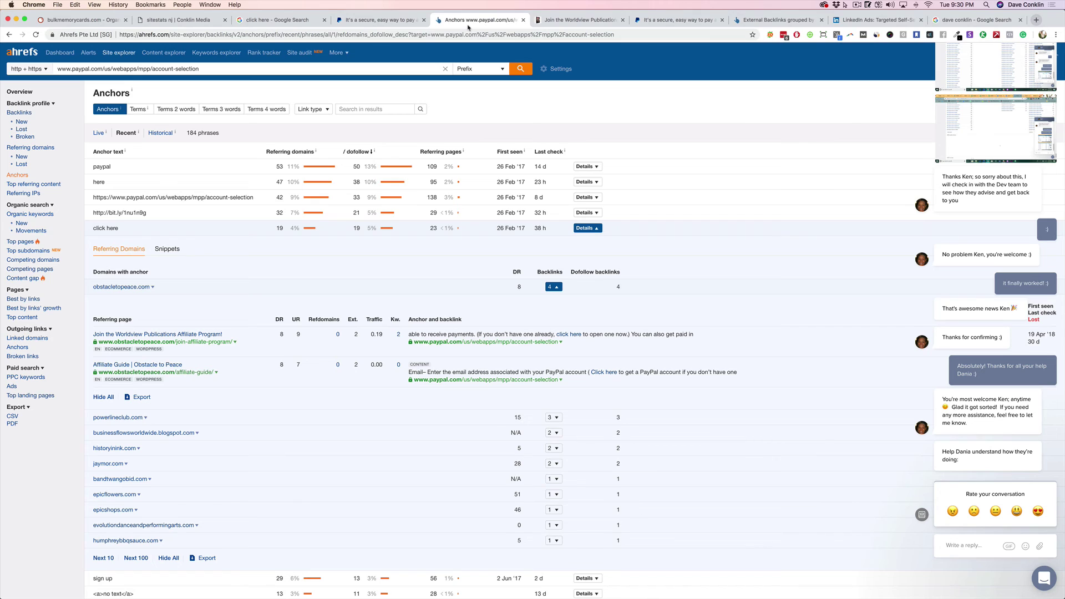
scroll(159, 304, down, 8)
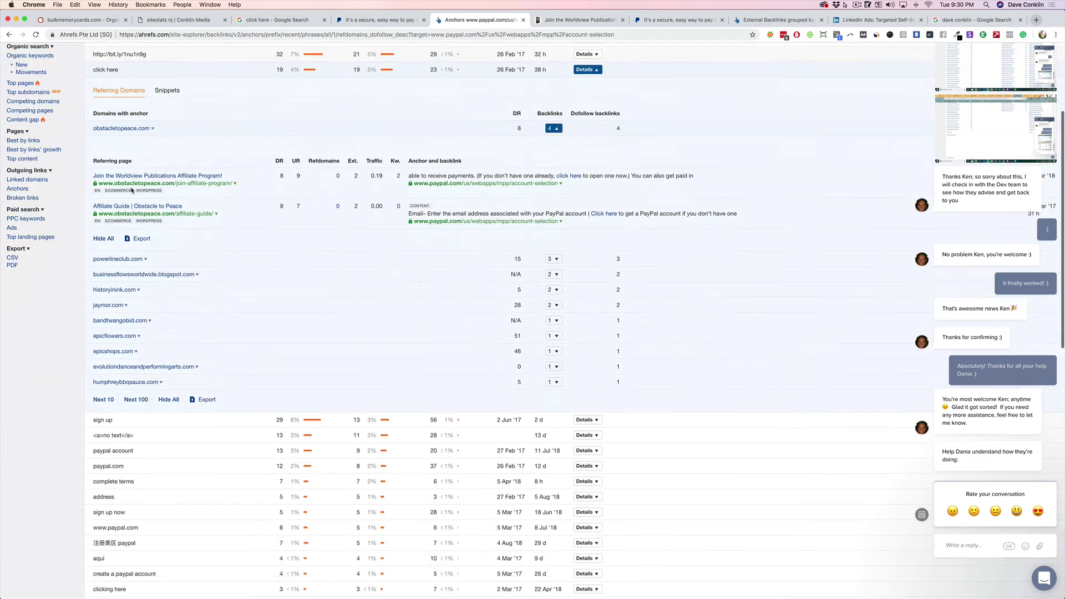
scroll(159, 203, down, 7)
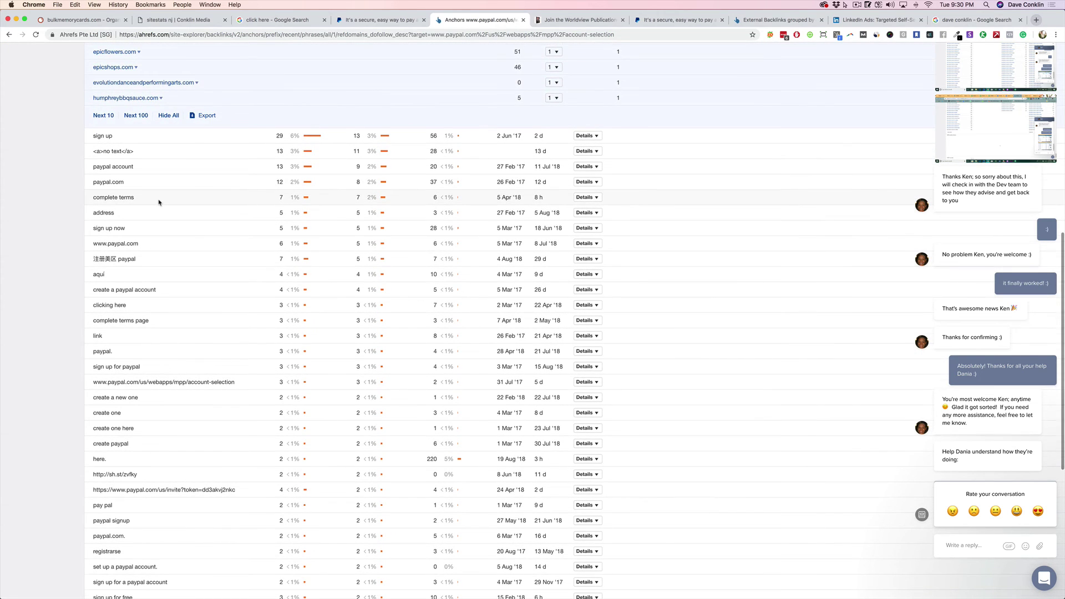
scroll(160, 203, up, 6)
scroll(159, 202, up, 2)
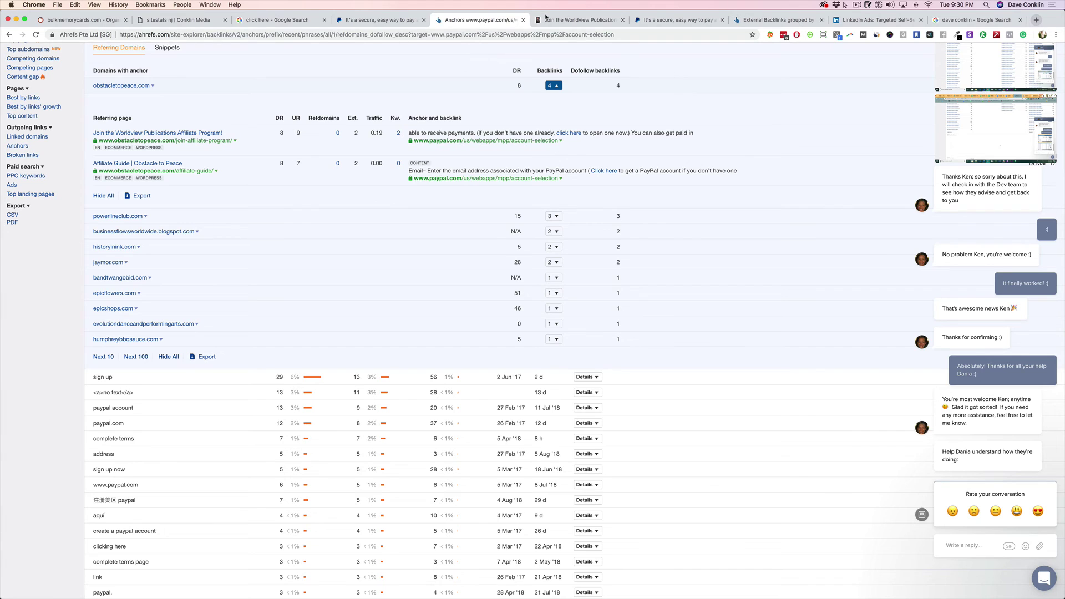
Review the linked PayPal page and the affiliate page's "click here" text, and close the in-page search.
click(674, 19)
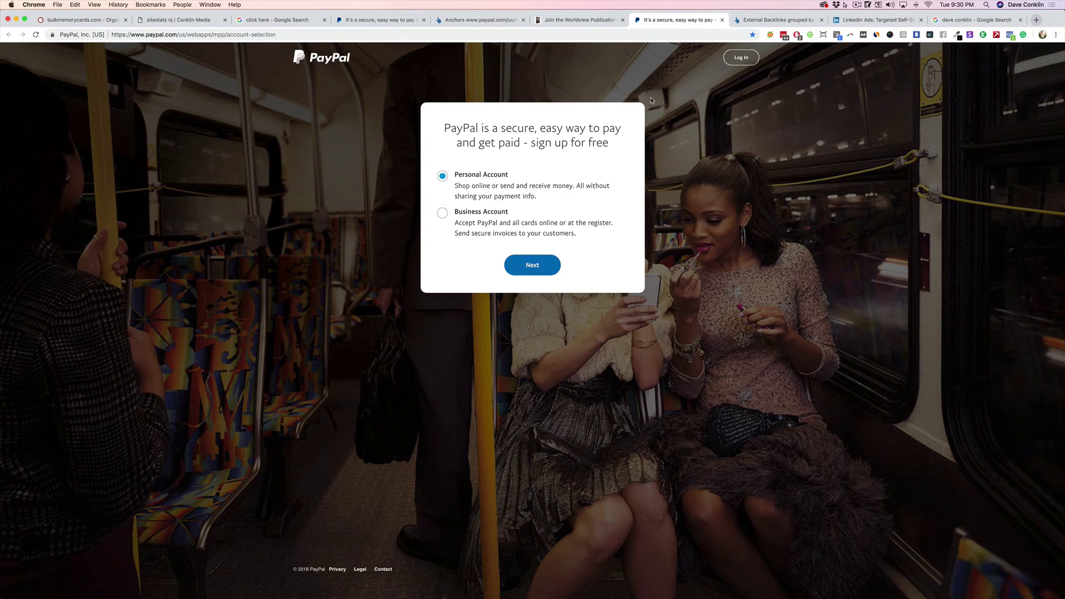
click(577, 20)
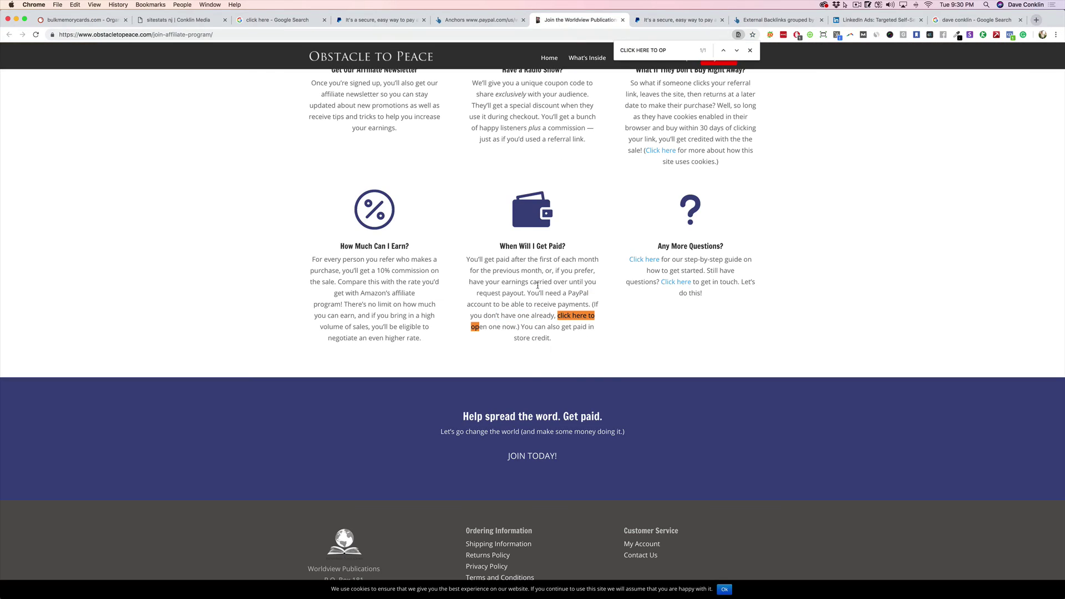
click(750, 50)
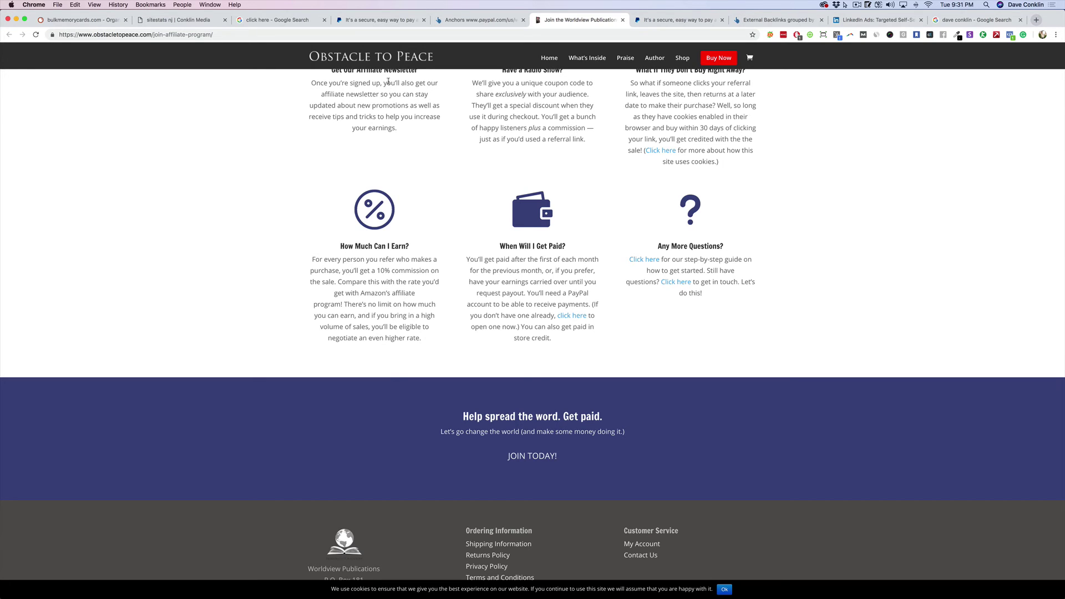
Revisit the PayPal anchors report and examine the referring pages and anchors in the bulkmemorycards.com backlinks report.
click(455, 21)
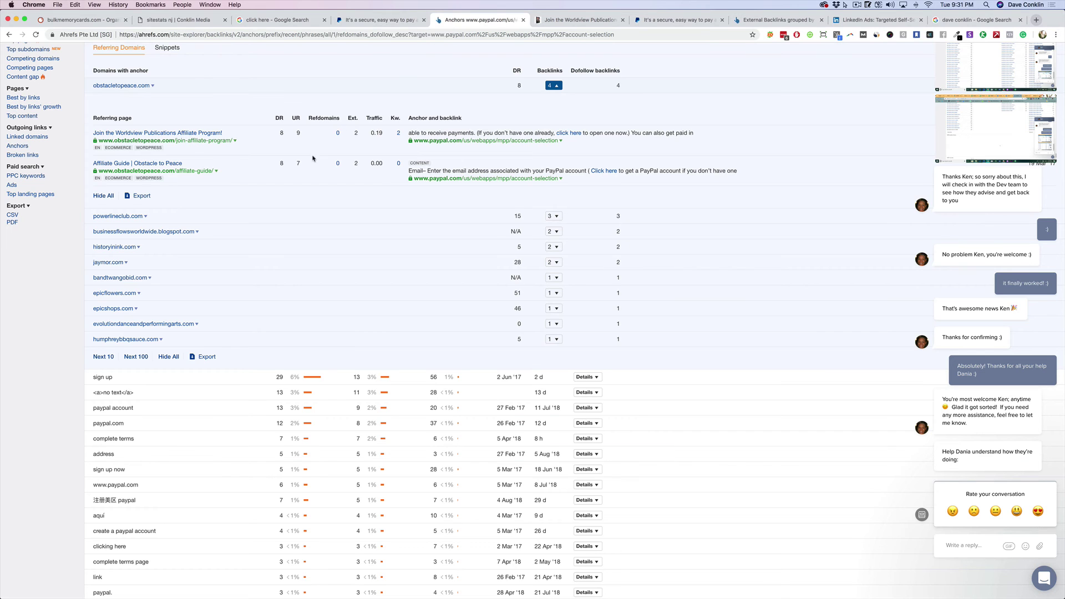
scroll(314, 158, up, 4)
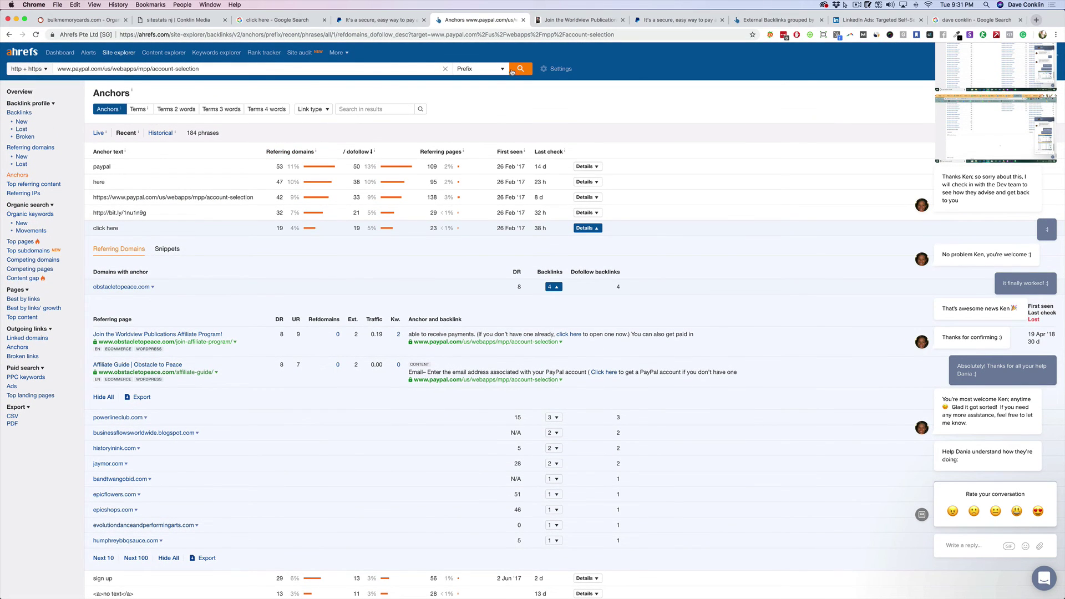
click(764, 20)
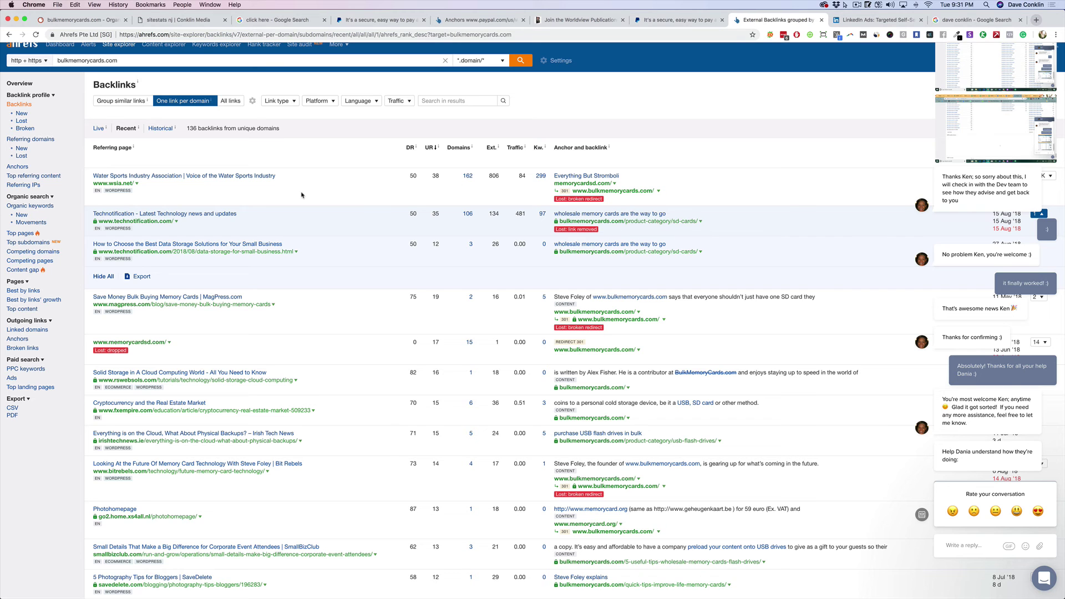
scroll(303, 200, down, 4)
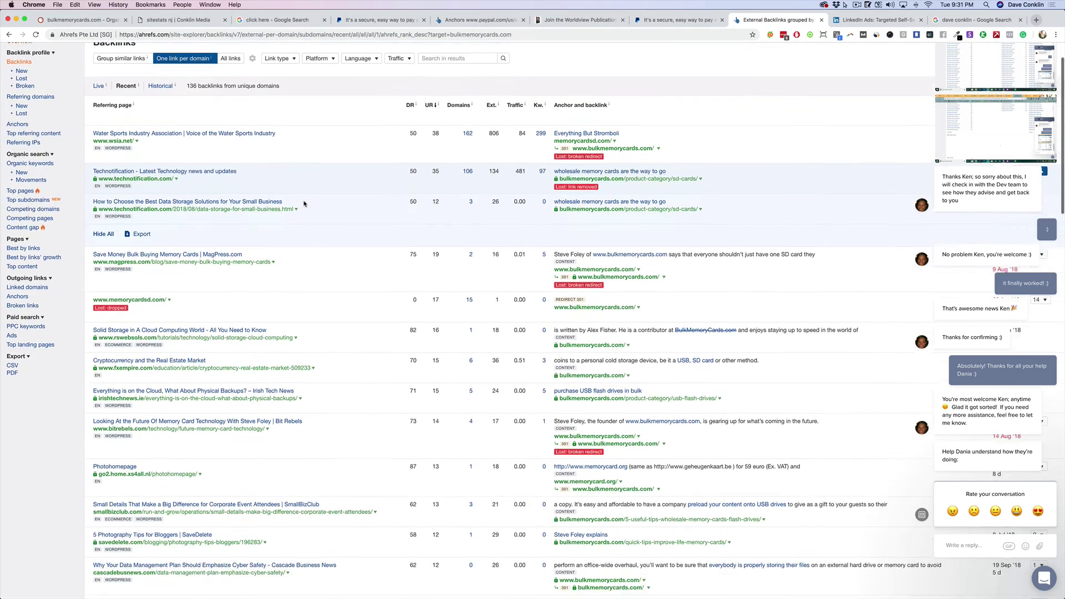
scroll(304, 203, down, 2)
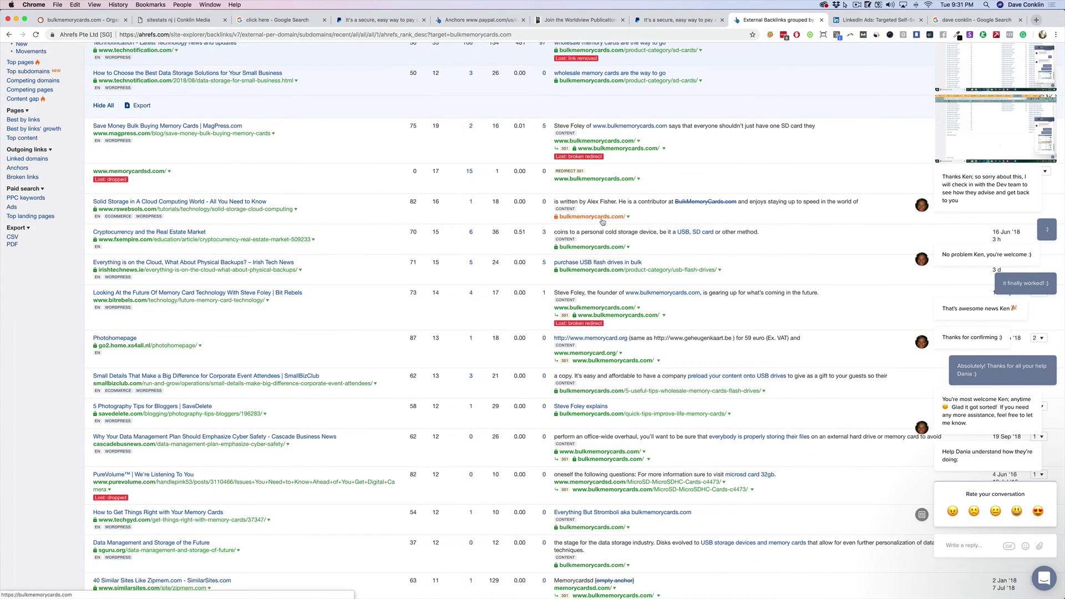
drag(563, 218, 275, 232)
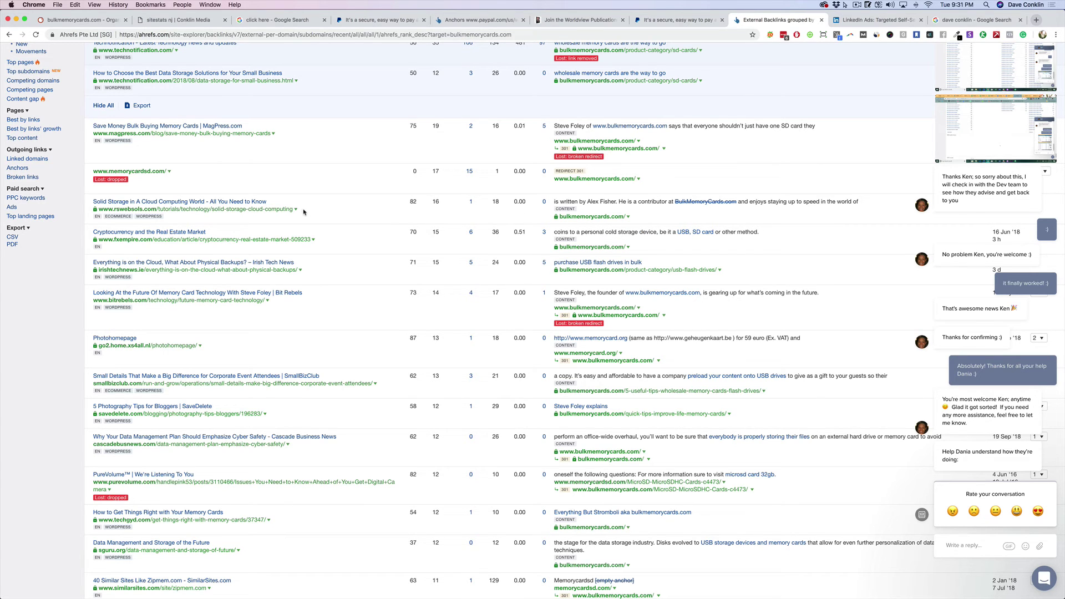
scroll(354, 209, up, 5)
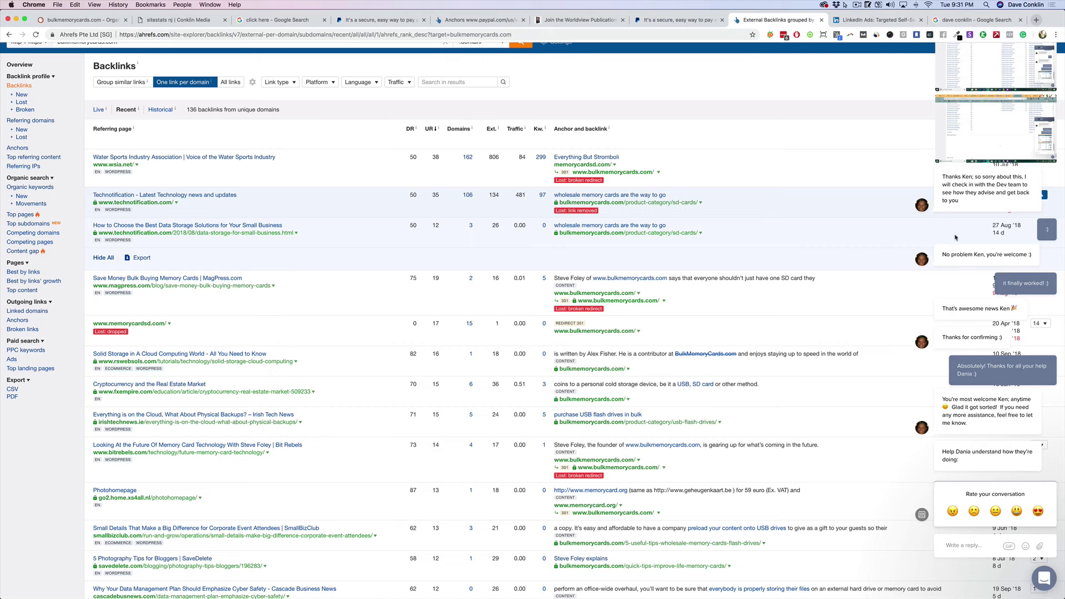
Dismiss the support chat and open the technotification.com article on small business data storage in a new tab.
click(1057, 58)
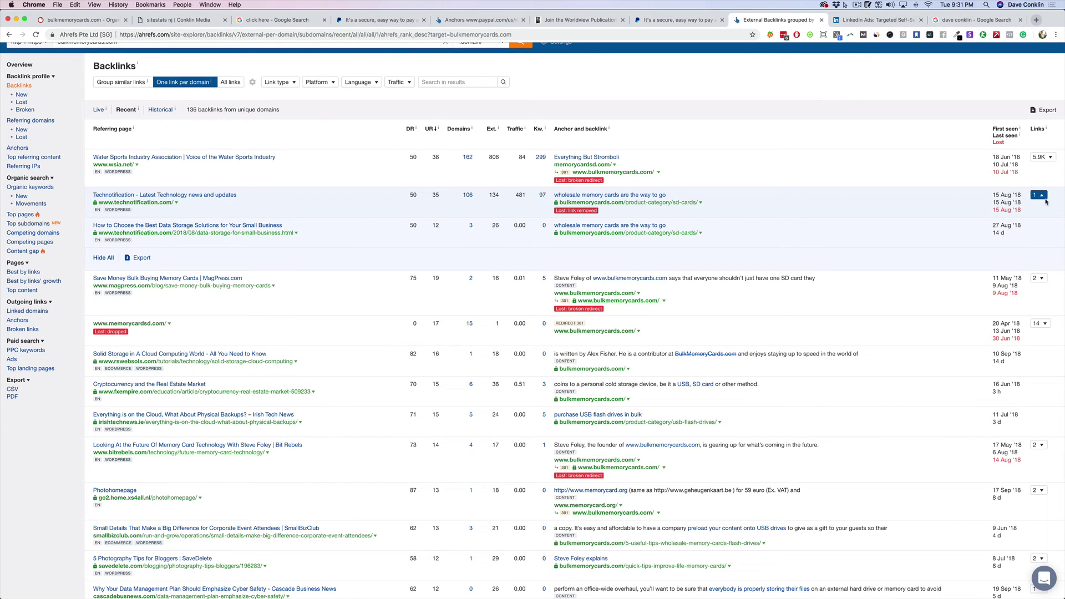
super+click(267, 235)
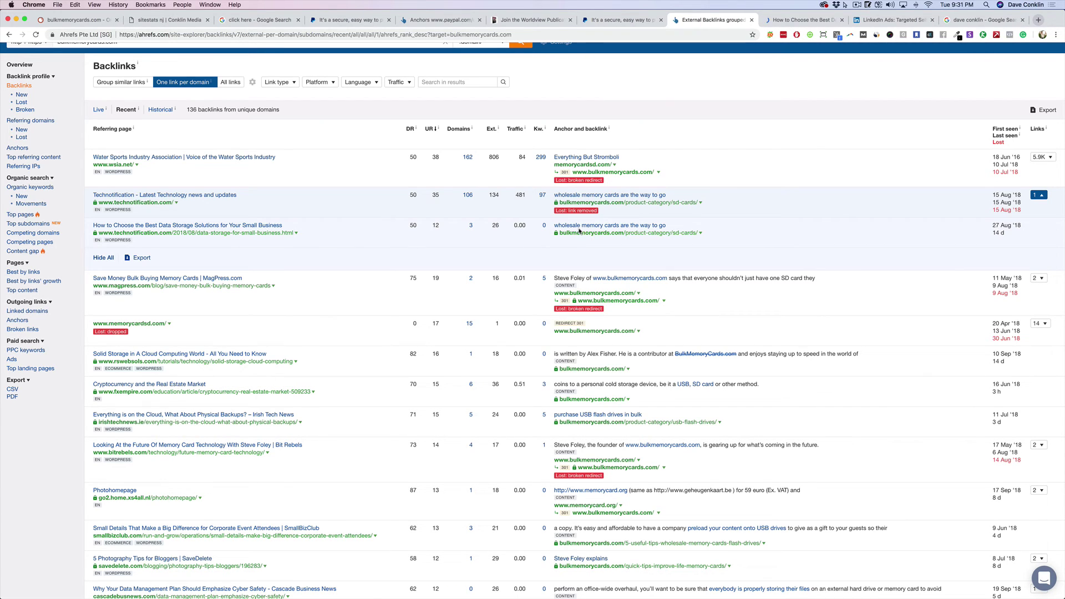
click(779, 22)
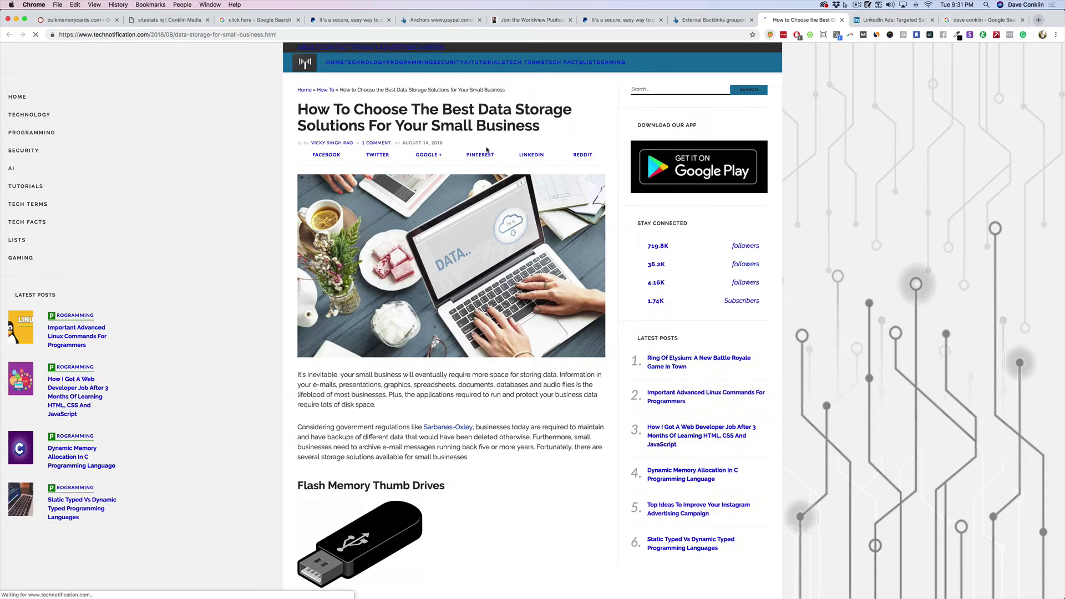
Find "WHOLESA" in the article and open the page behind the "wholesale memory cards are the way to go" link.
key(super+f)
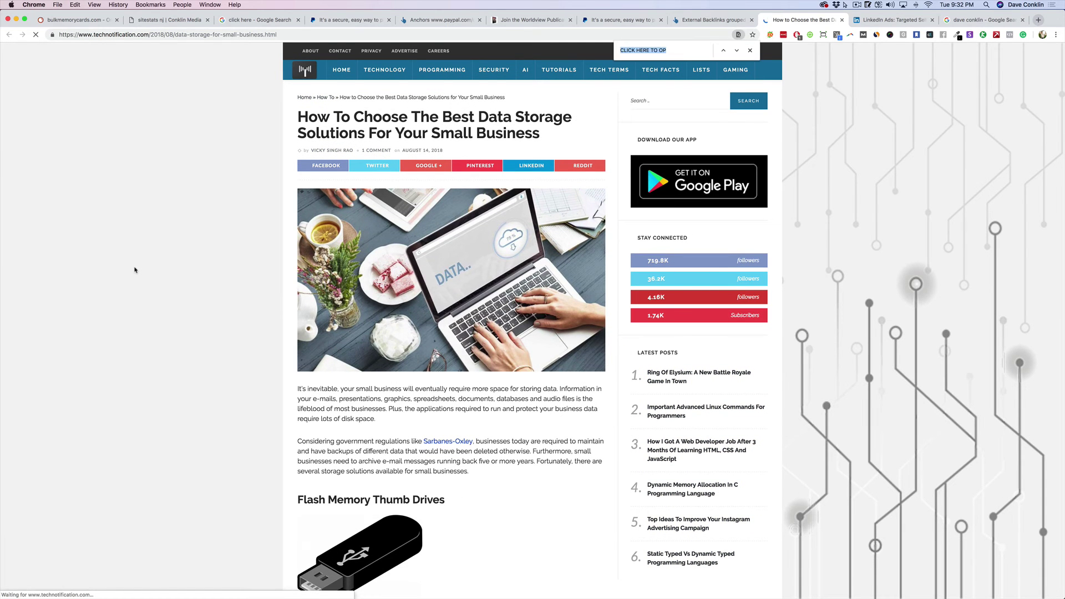
text(WHOLESA)
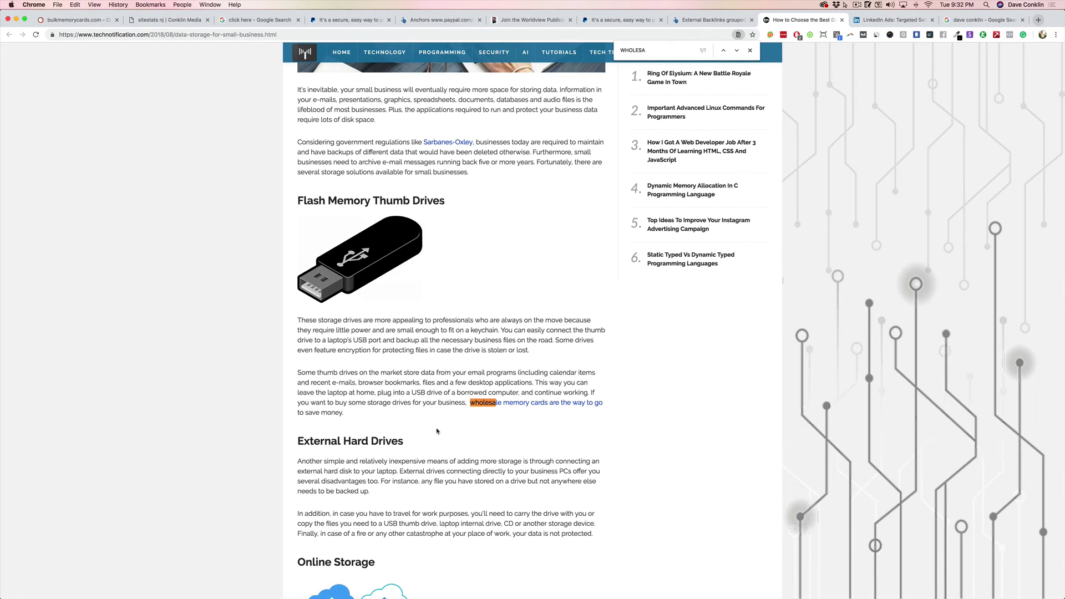
click(750, 50)
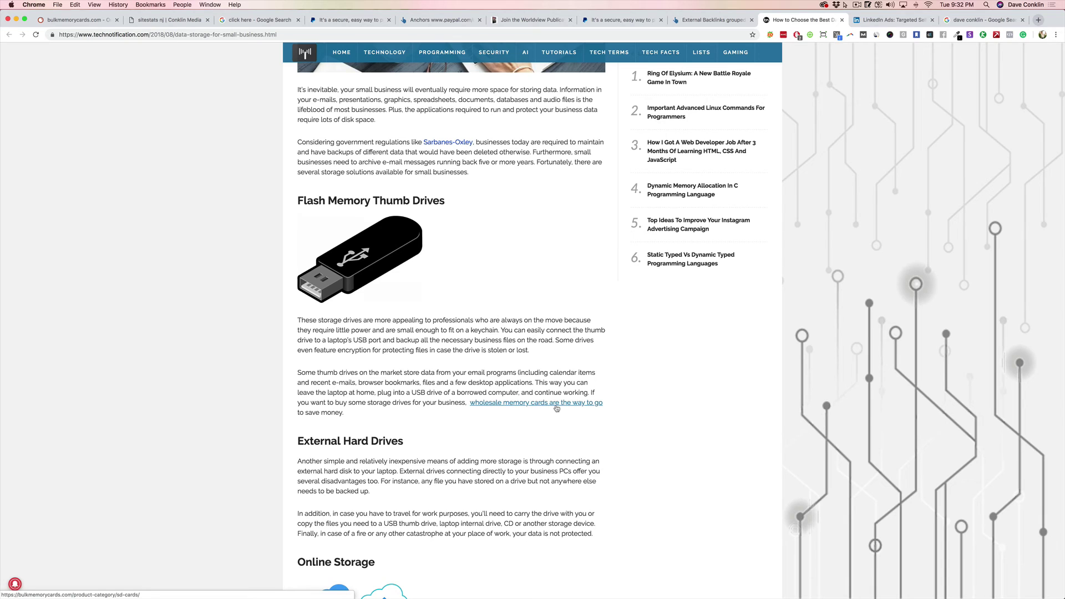
scroll(546, 383, up, 2)
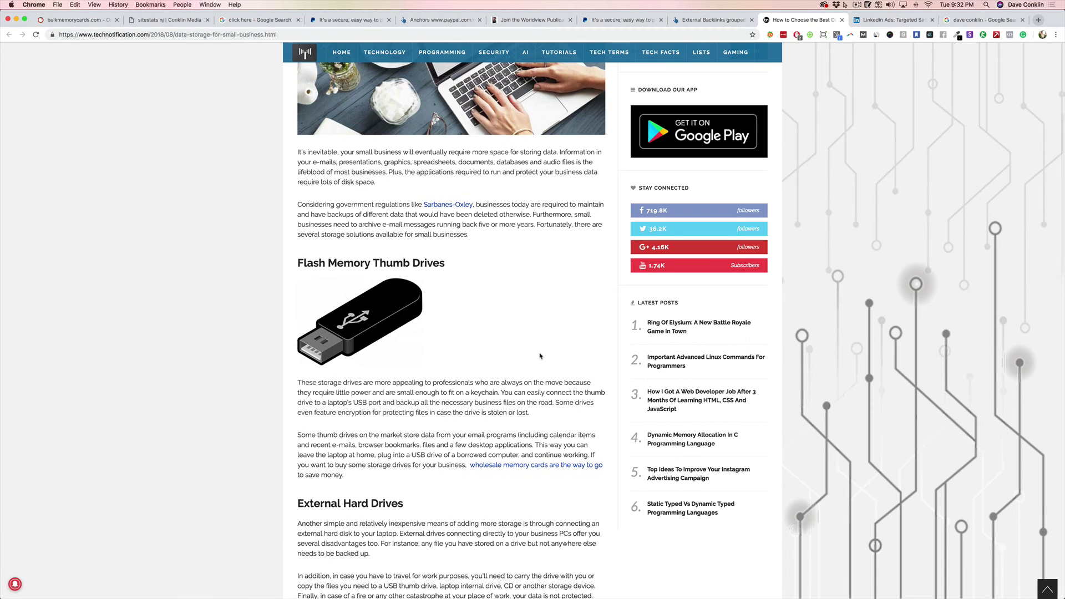
scroll(540, 356, down, 5)
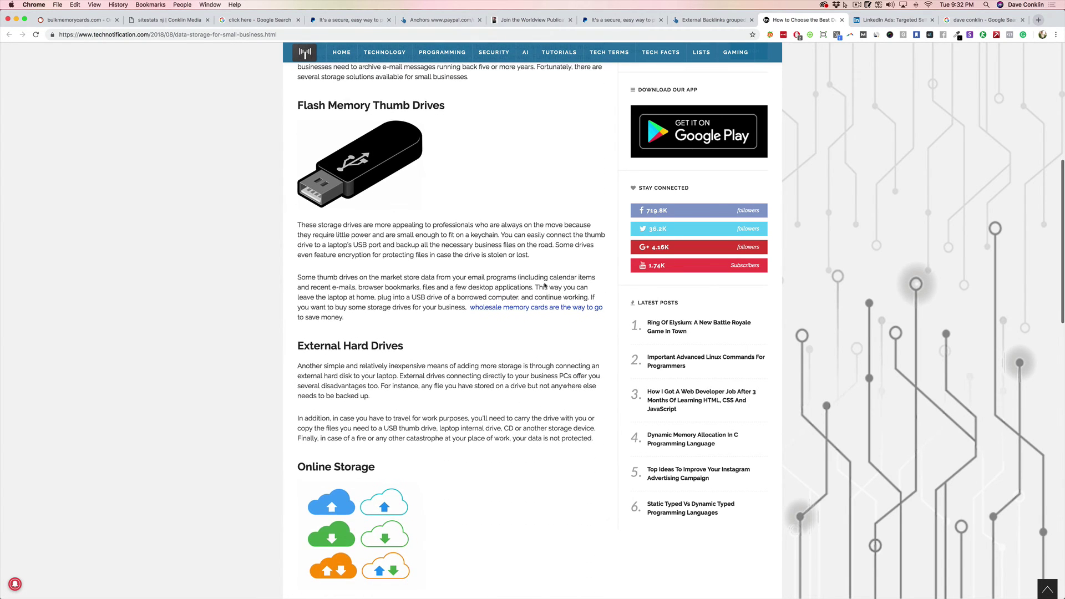
click(531, 309)
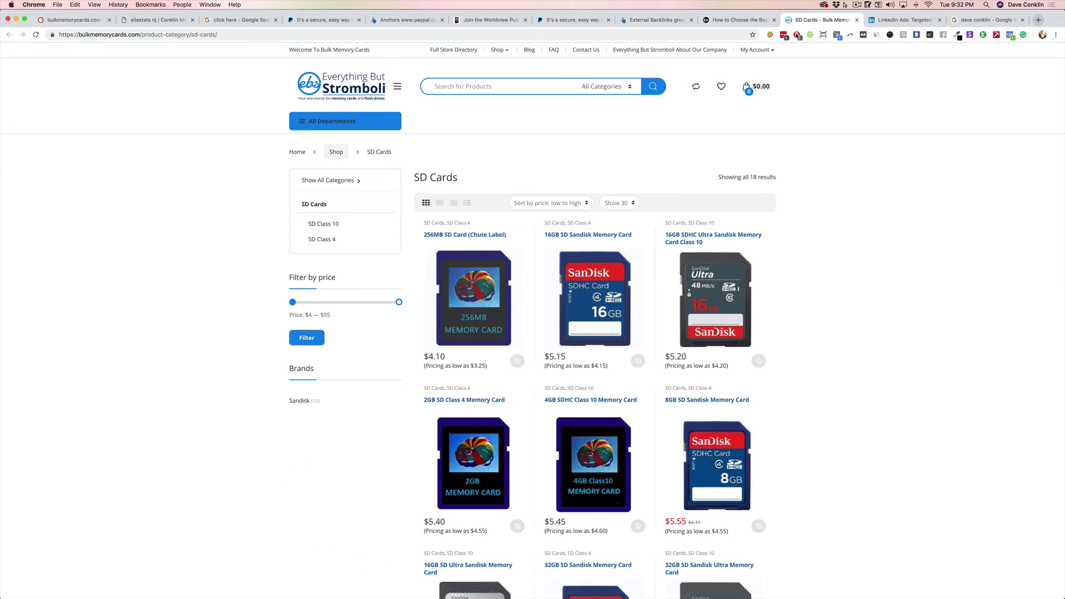
Return to the SEMrush organic positions report for bulkmemorycards.com and filter its keywords by WHOLESALE.
key(super+1)
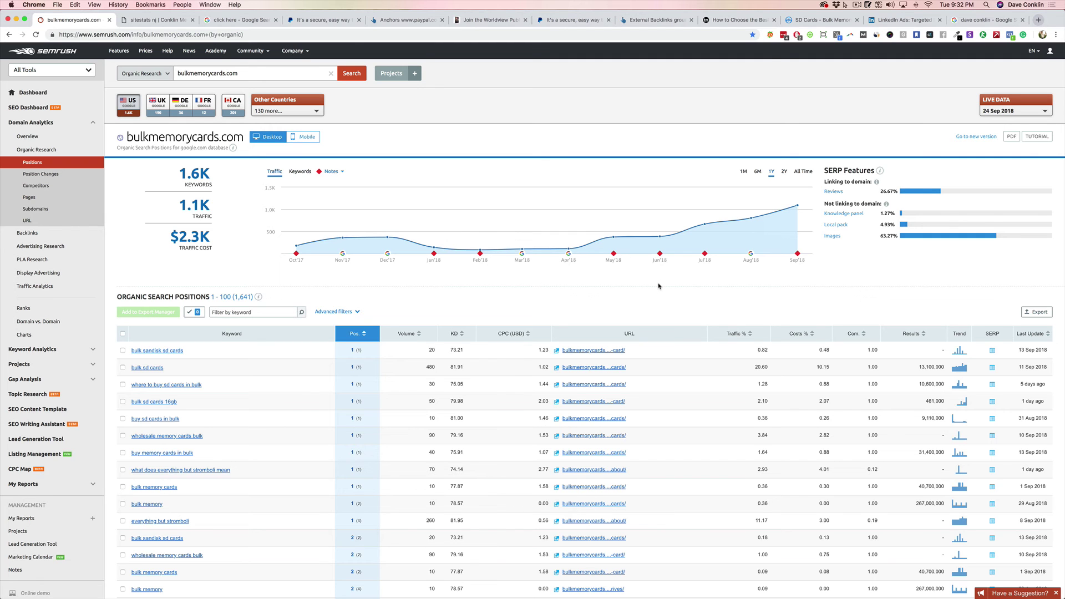
scroll(604, 399, down, 2)
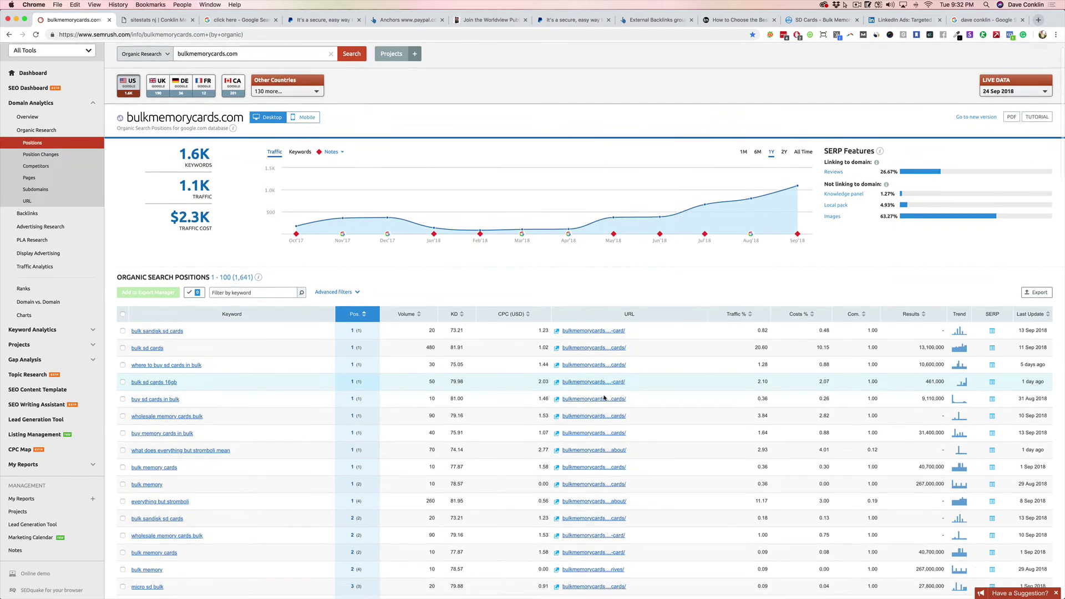
scroll(605, 398, up, 1)
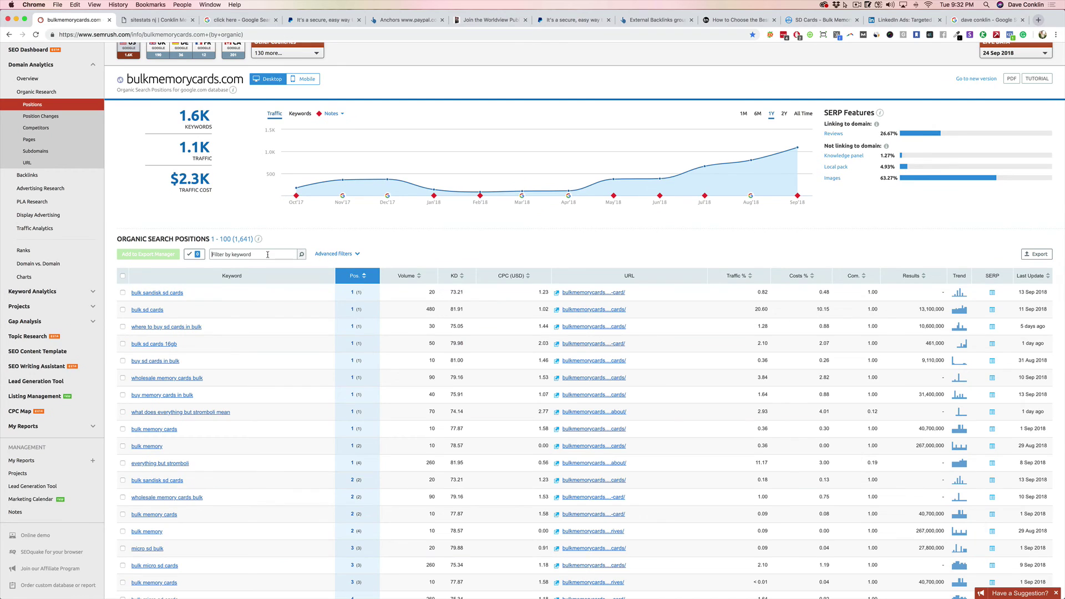
text(WHOLESALE)
key(Return)
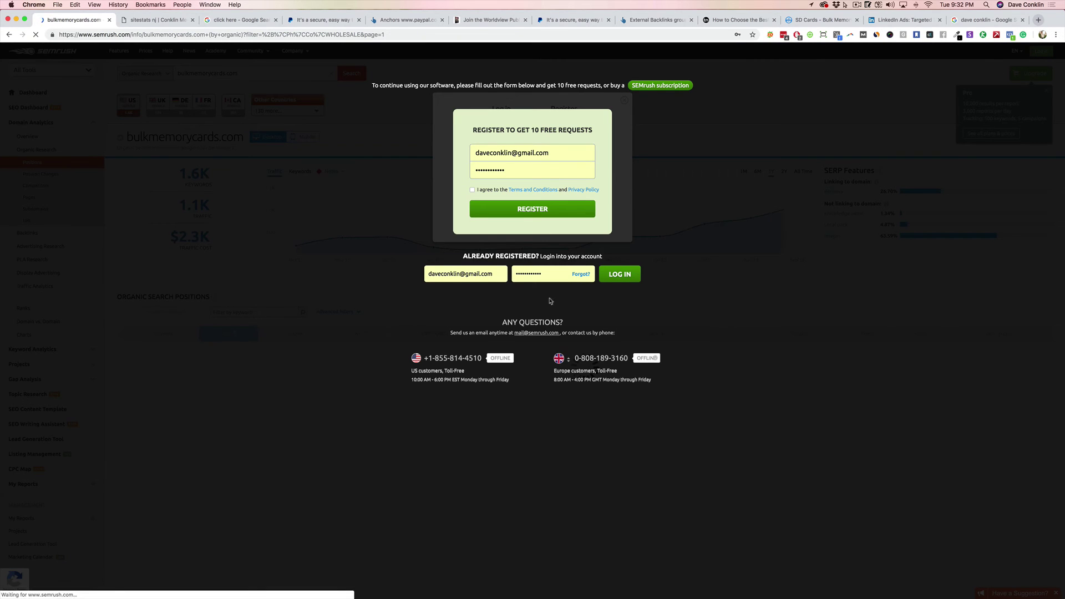
Log in to SEMrush, filling in the account e-mail and password from a matching LastPass entry.
click(485, 275)
click(616, 277)
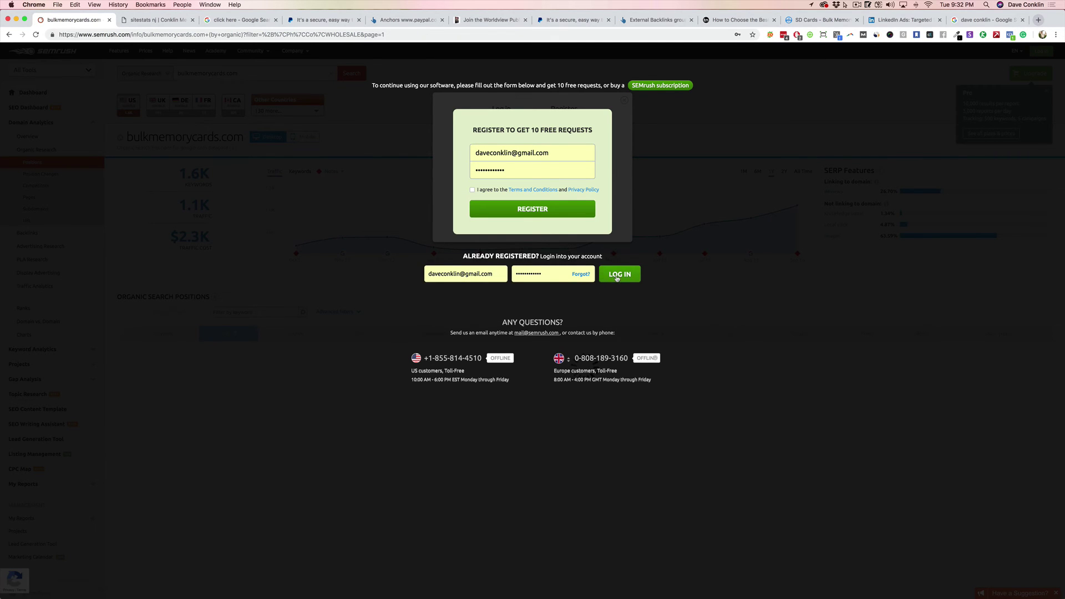
click(784, 35)
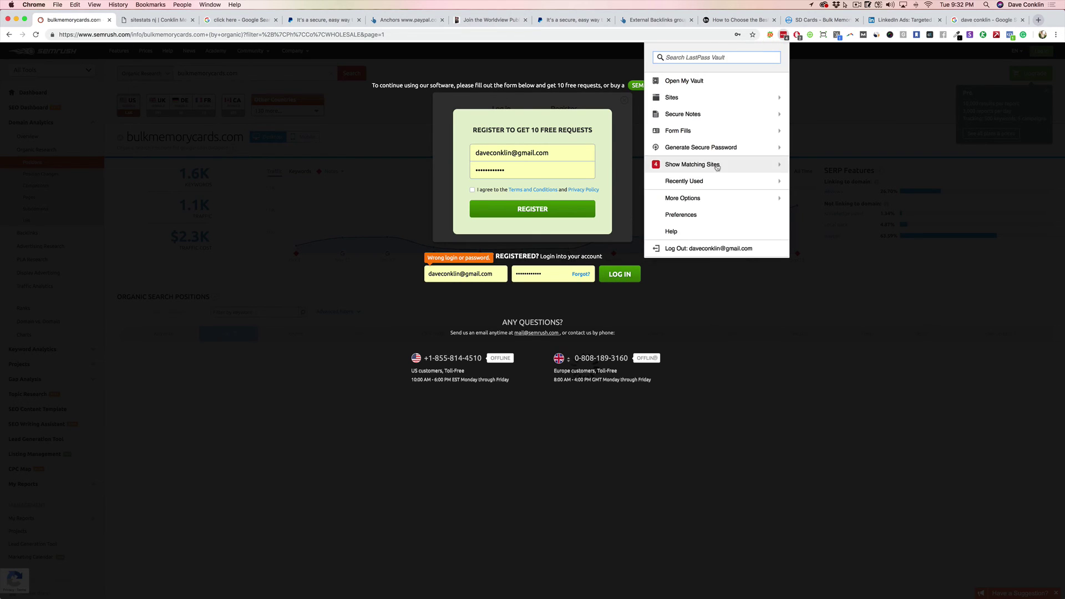
click(712, 169)
click(730, 92)
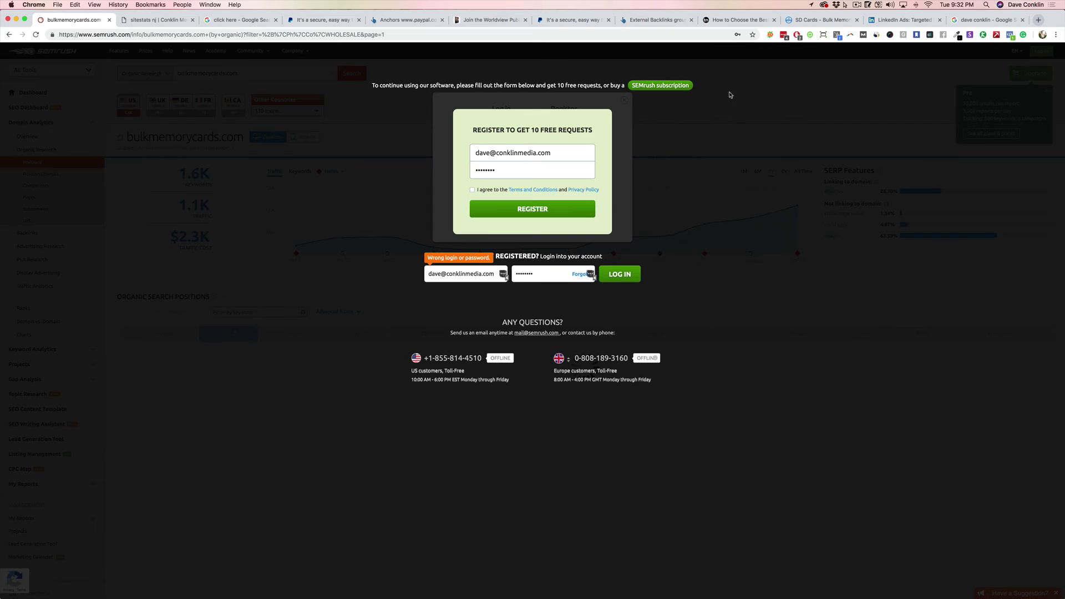
click(620, 275)
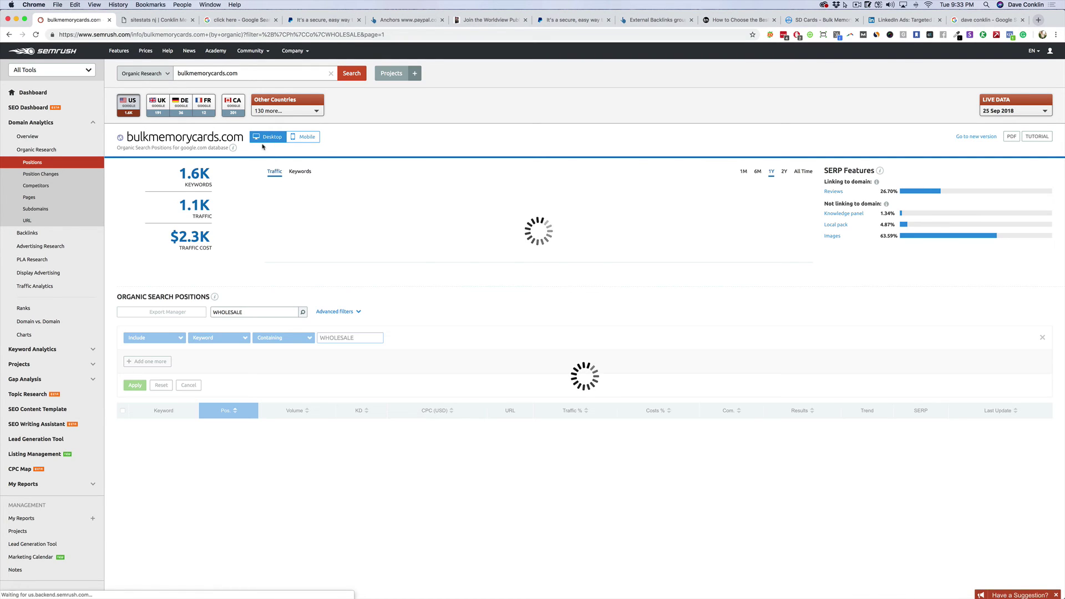
Examine the wholesale keyword rankings and traffic trend for bulkmemorycards.com, comparing them with the link text in the technotification.com article.
scroll(247, 308, down, 5)
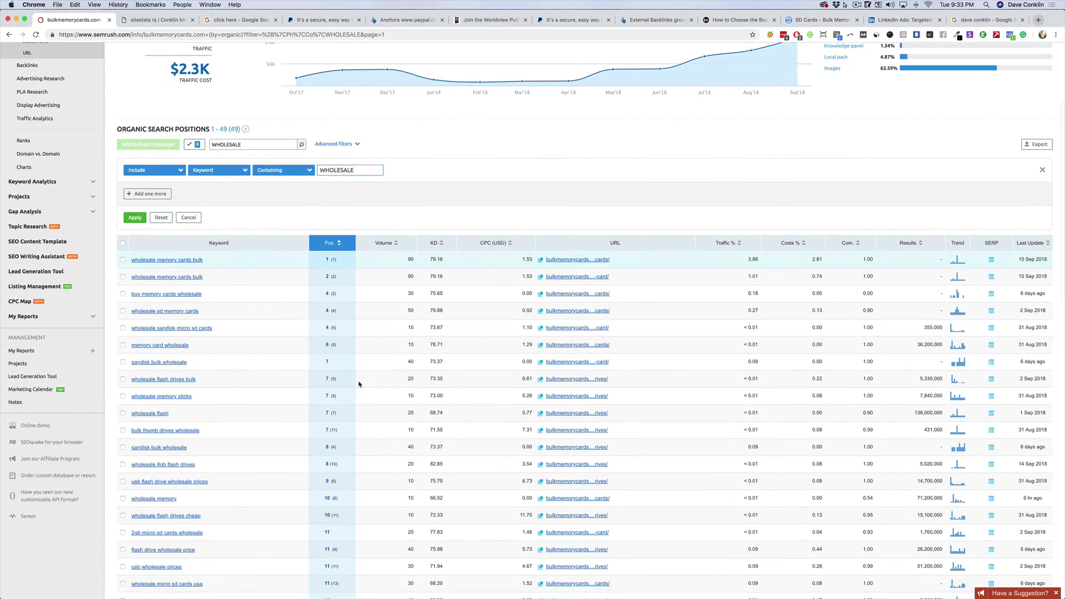
scroll(202, 314, down, 2)
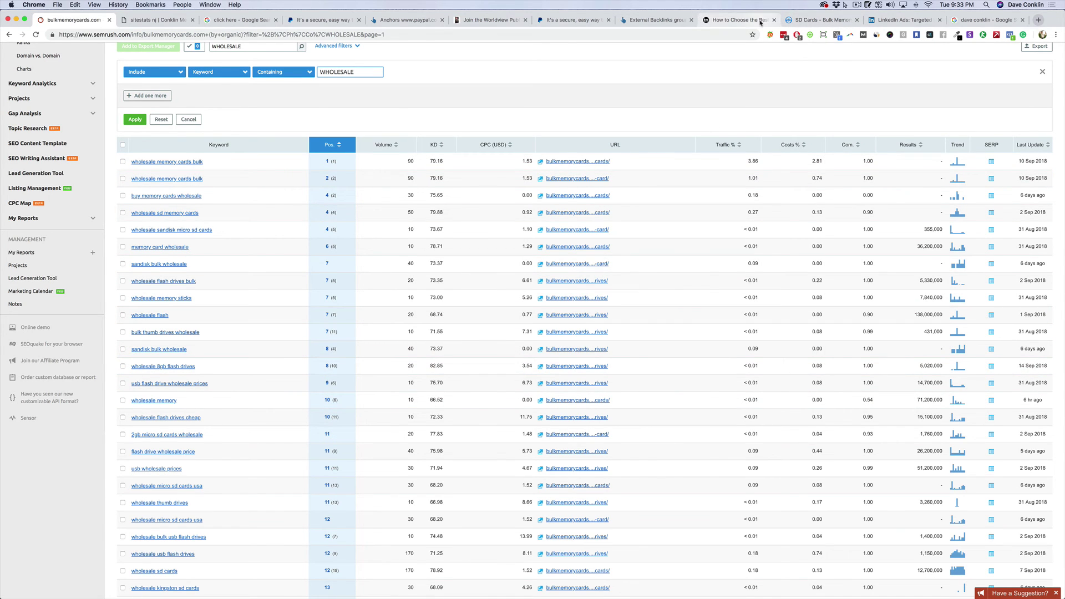
click(721, 22)
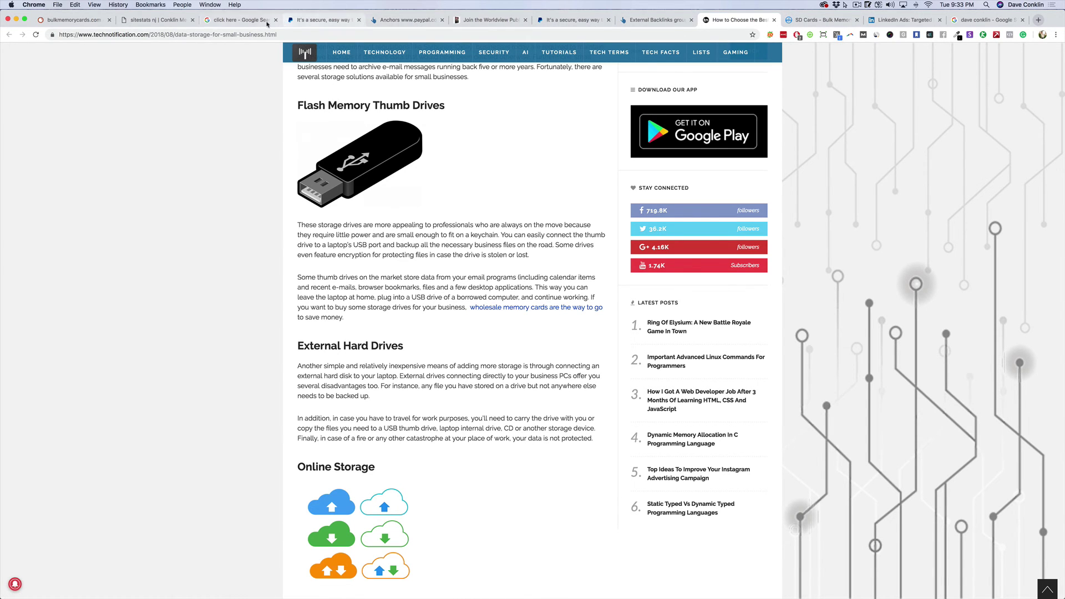
click(71, 20)
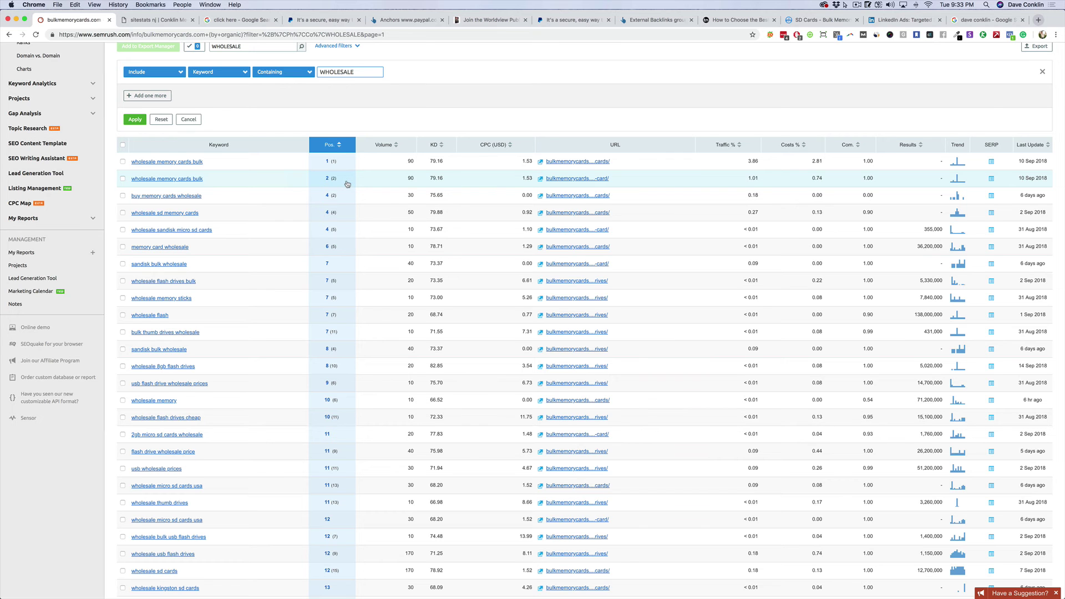
scroll(347, 184, up, 5)
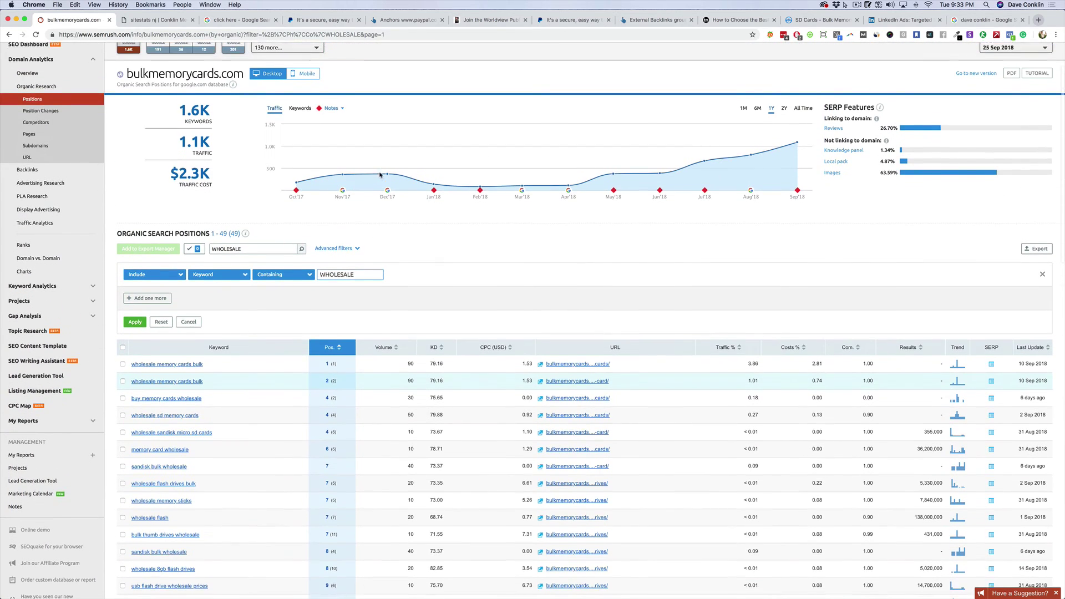
scroll(380, 175, up, 1)
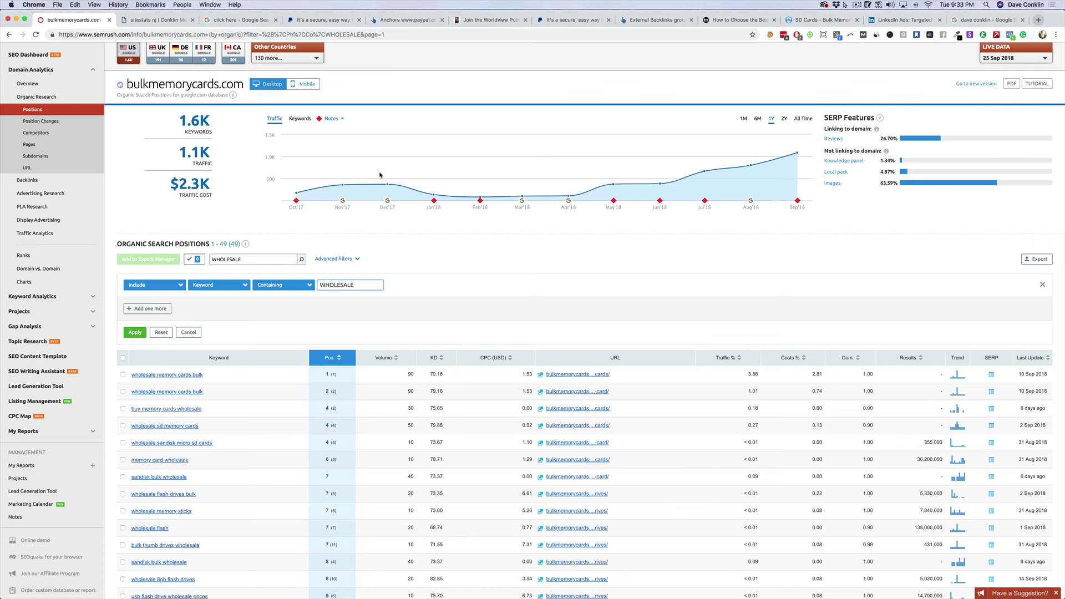
scroll(380, 175, up, 2)
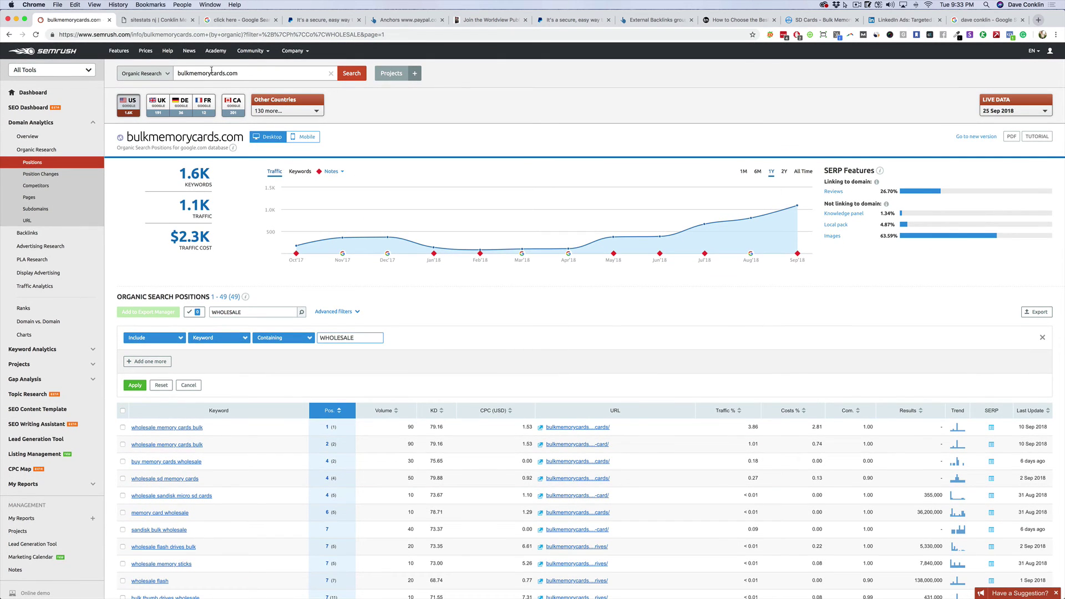
Go to the SEMrush dashboard and look up the keyword overview for "memory cards".
double_click(204, 70)
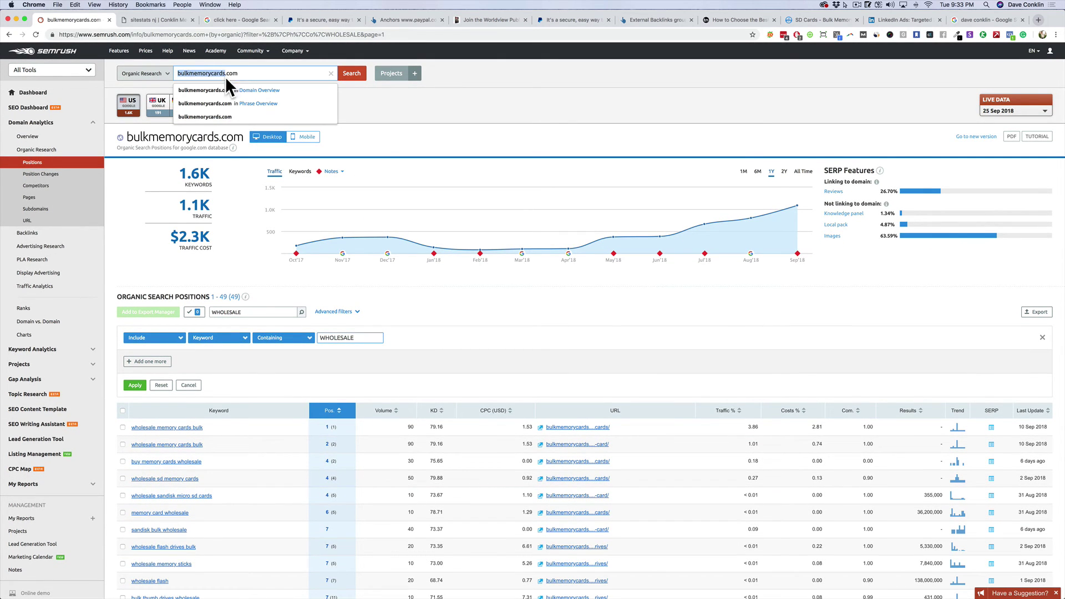
click(55, 92)
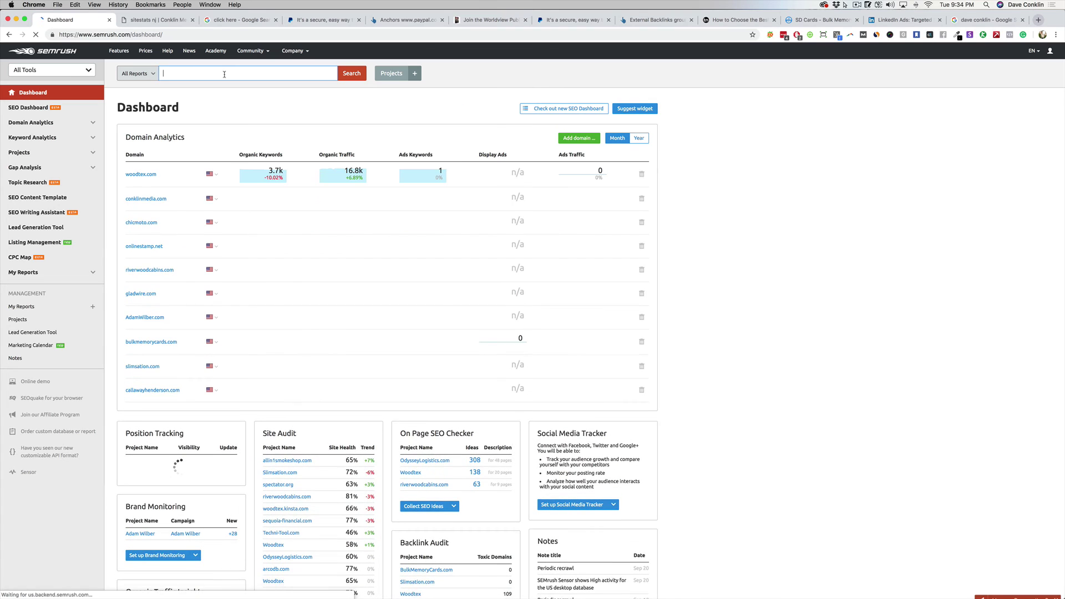
text(memory )
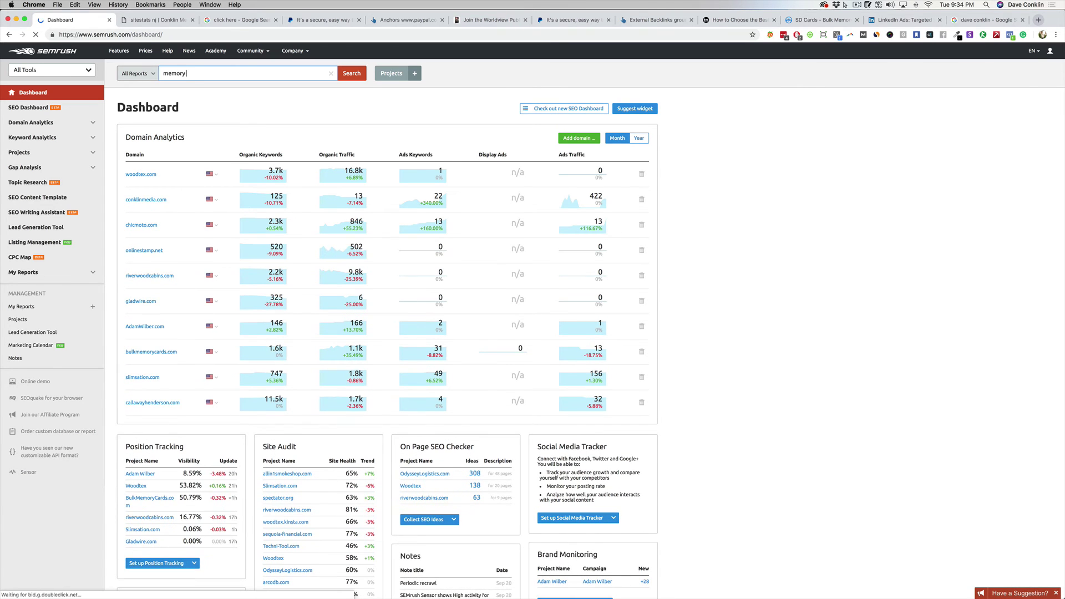
text(cards)
key(Return)
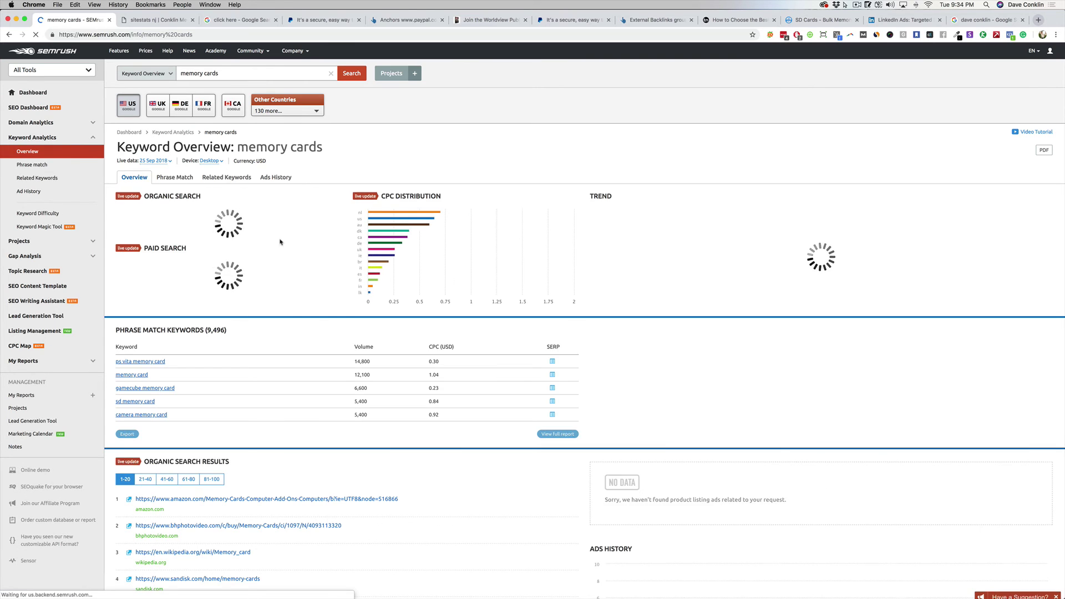
Review the phrase match keywords and their volumes for memory cards, and open the ad copies report for frys.com.
scroll(283, 247, down, 3)
scroll(283, 248, down, 1)
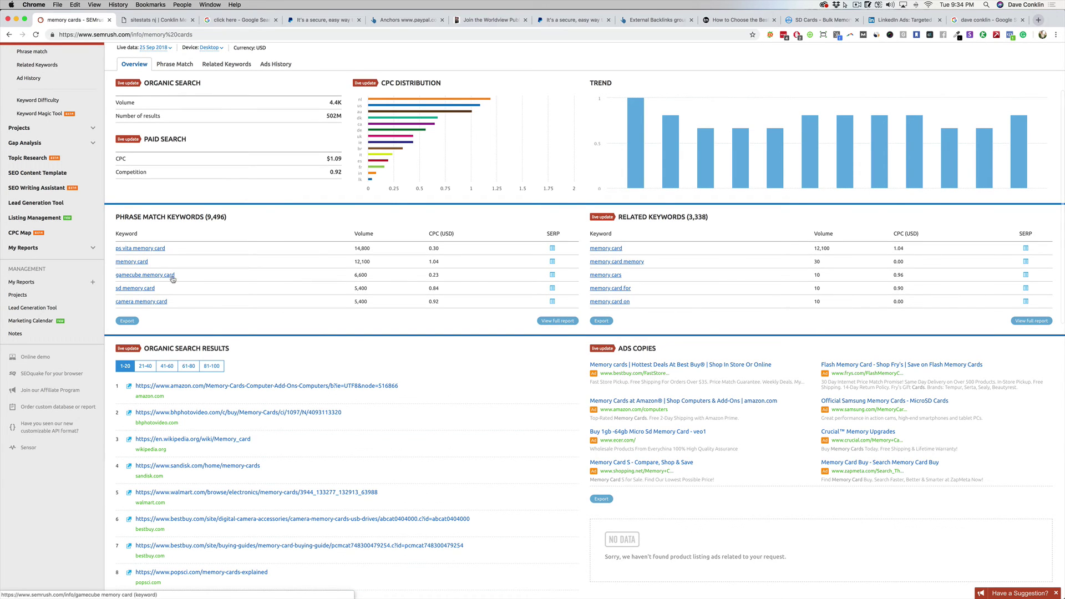
drag(353, 275, 404, 280)
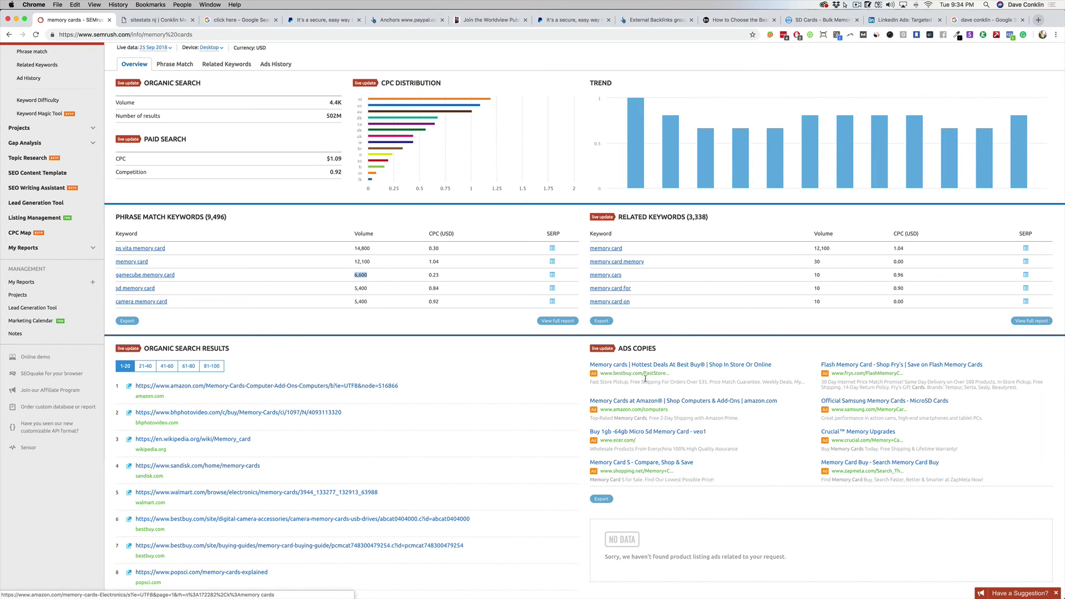
click(868, 375)
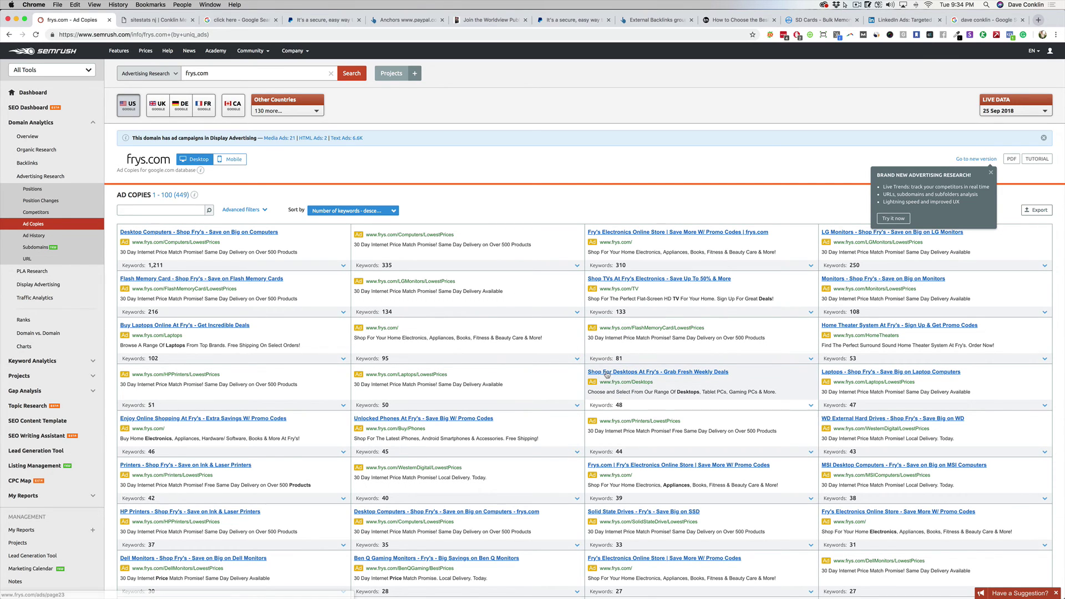
Expand the "Shop For Desktops At Fry's" ad and examine the keywords that trigger it.
click(812, 407)
scroll(812, 409, down, 6)
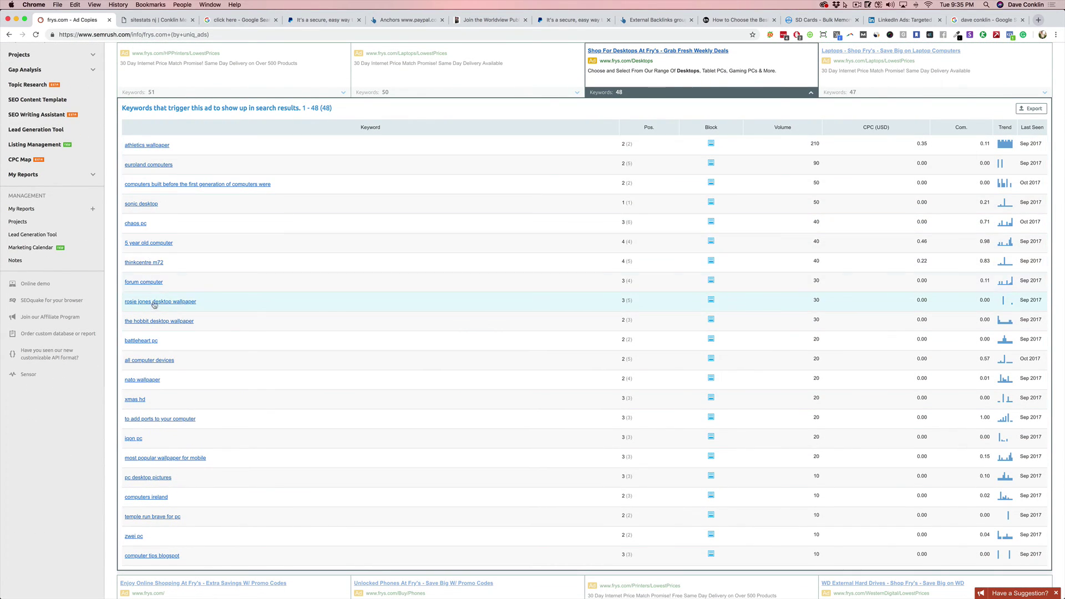
scroll(159, 313, down, 1)
scroll(161, 315, up, 1)
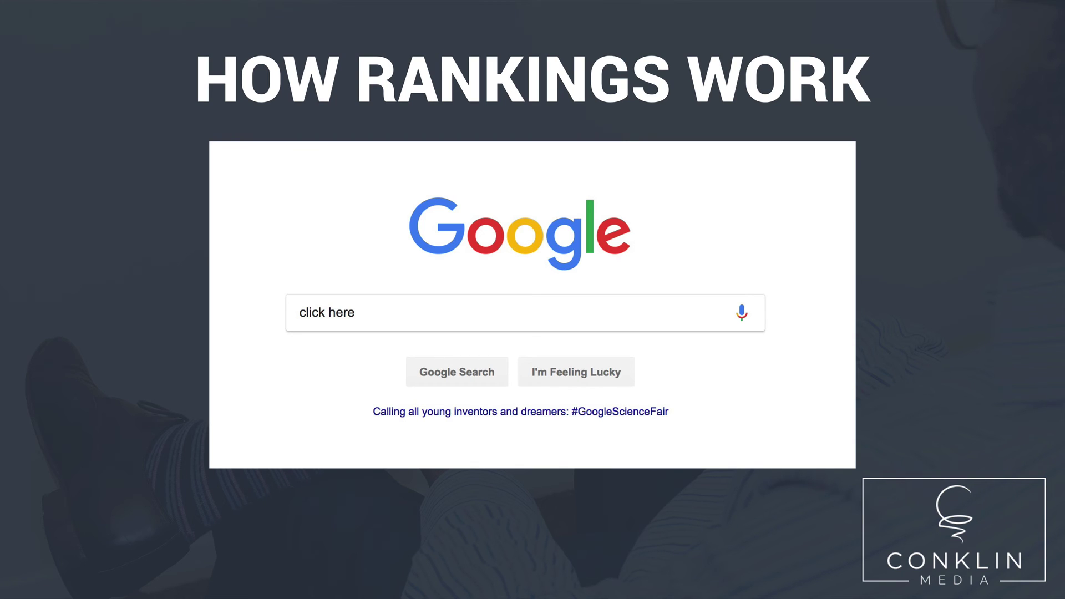
key(Right)
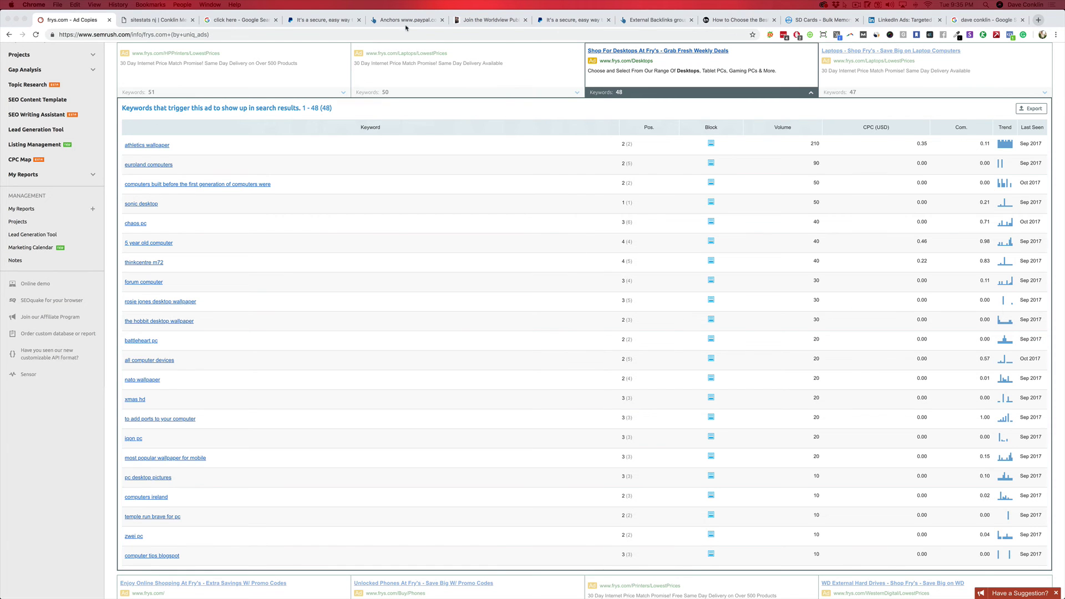
Return to the Google results for "click here" and search for "site:woodtex.com" instead.
click(234, 21)
scroll(220, 152, up, 15)
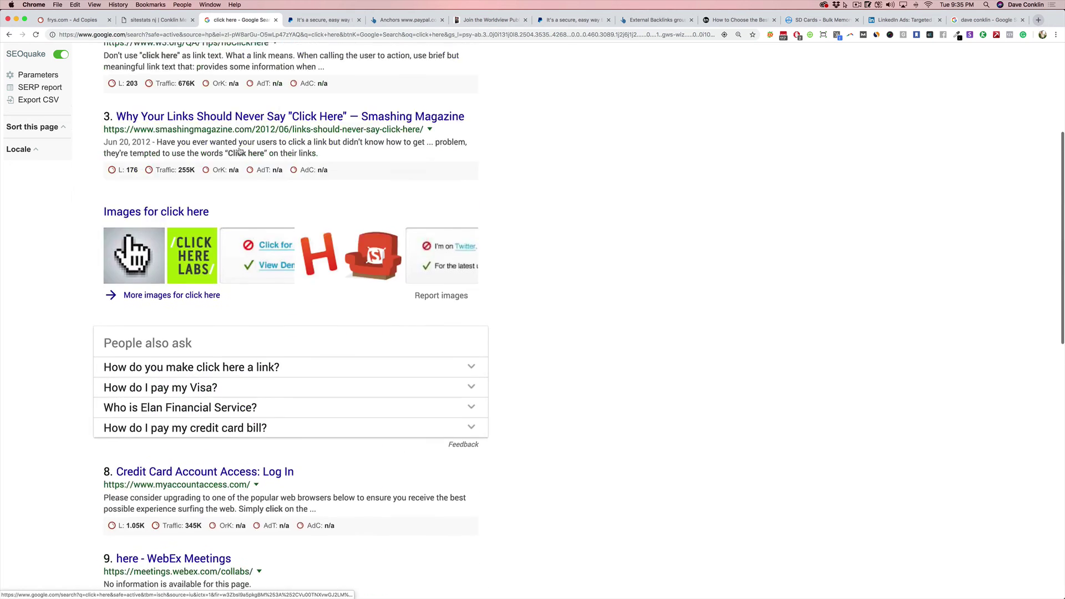
click(133, 69)
key(super+a)
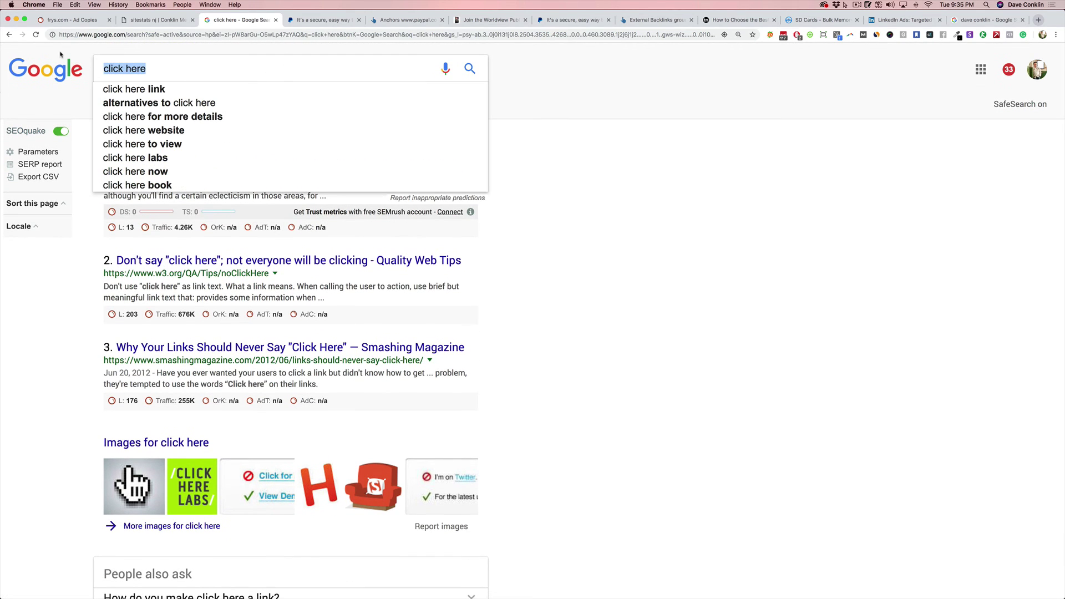
text(site:)
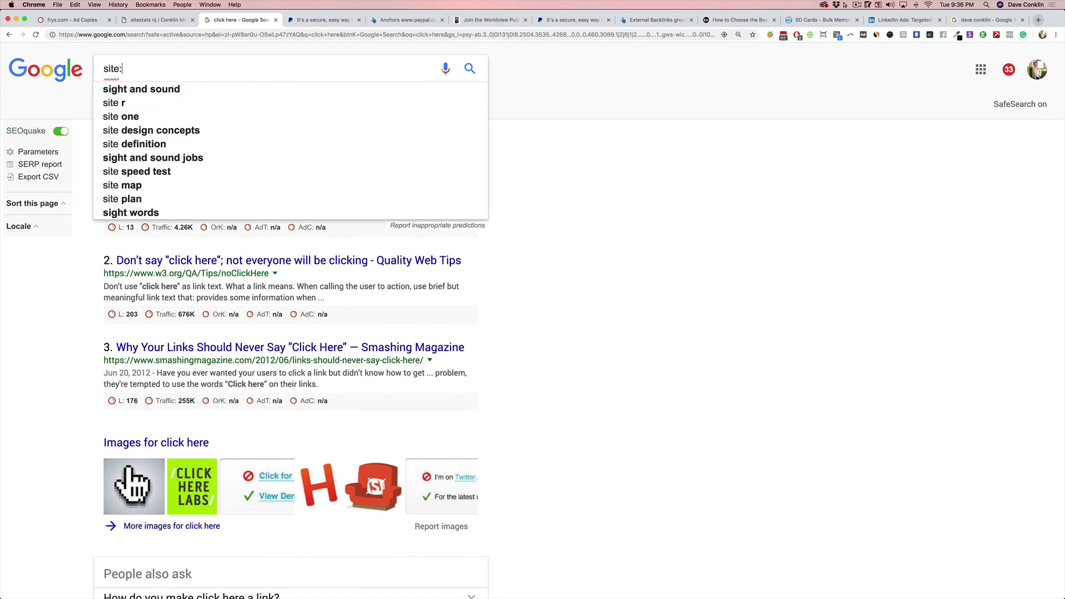
text(woodtex.com)
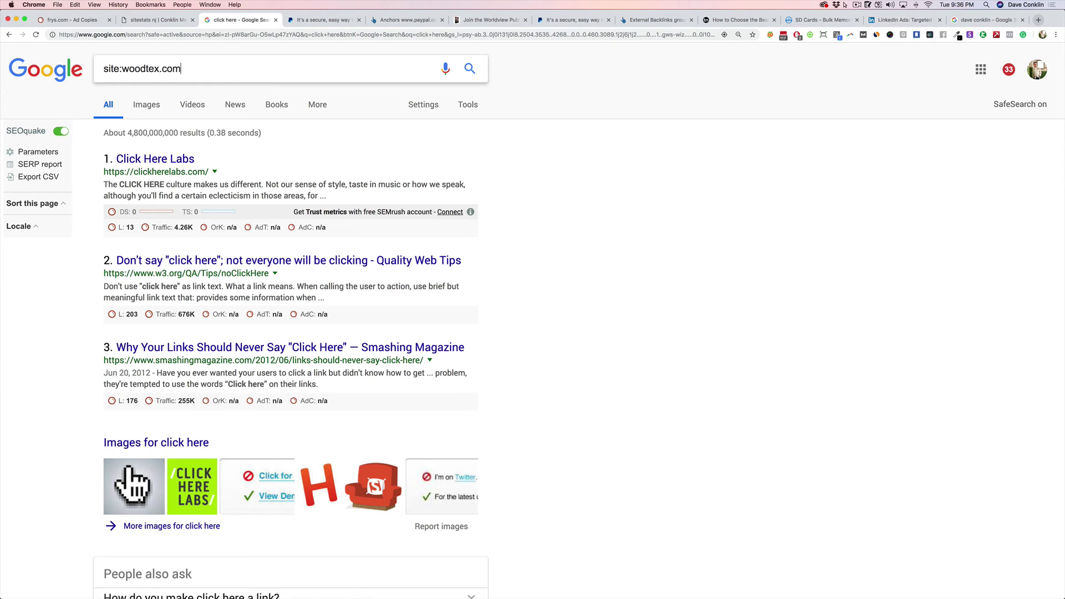
key(Return)
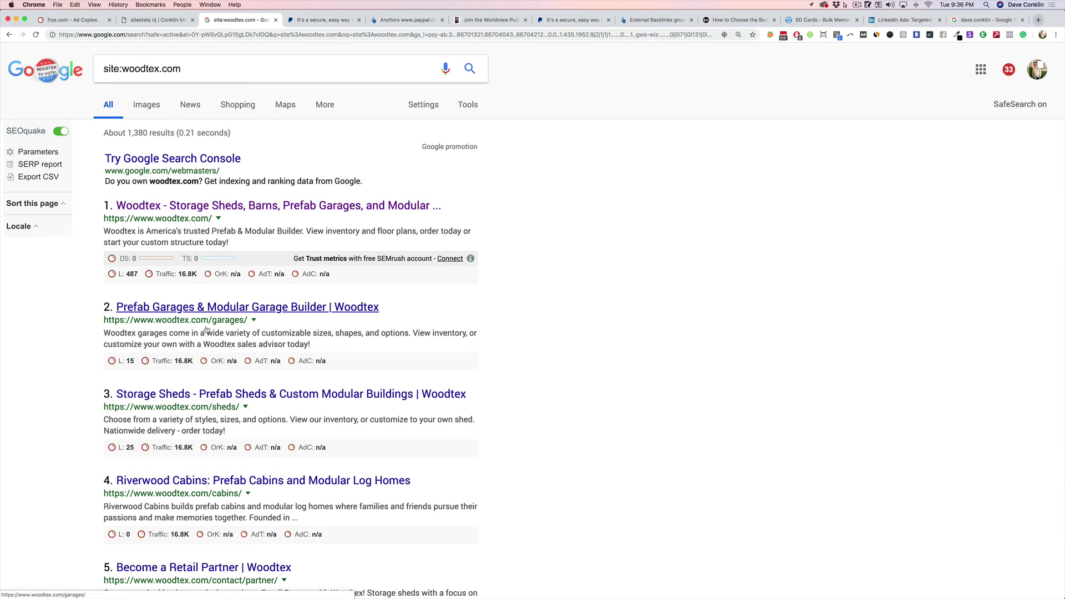
Examine the result count, page titles and descriptions of the indexed woodtex.com pages, highlighting the snippet for the garages page.
drag(109, 133, 175, 136)
scroll(321, 240, down, 3)
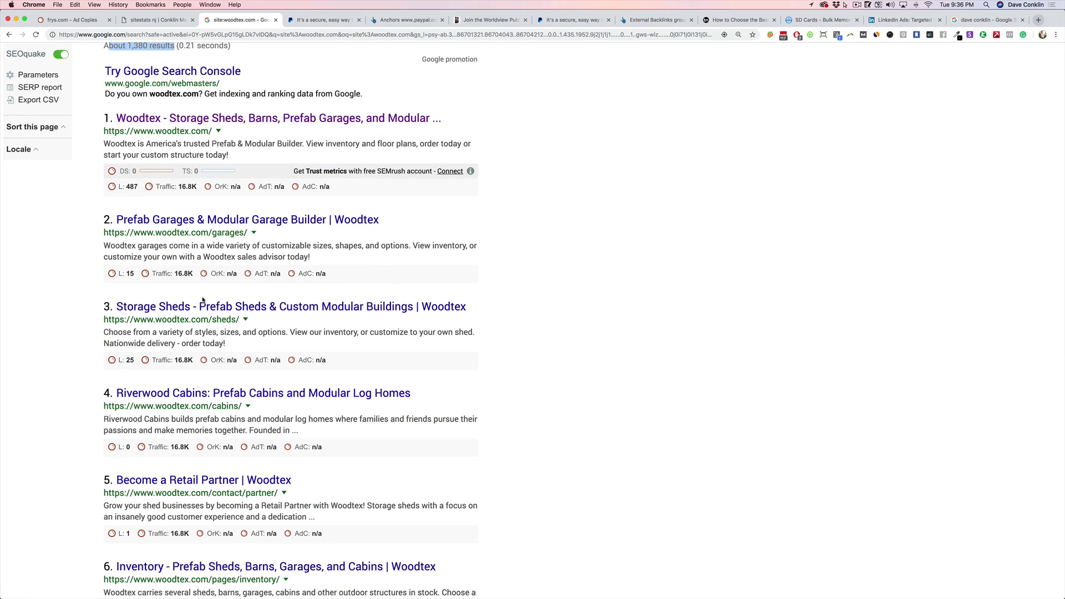
scroll(203, 300, down, 1)
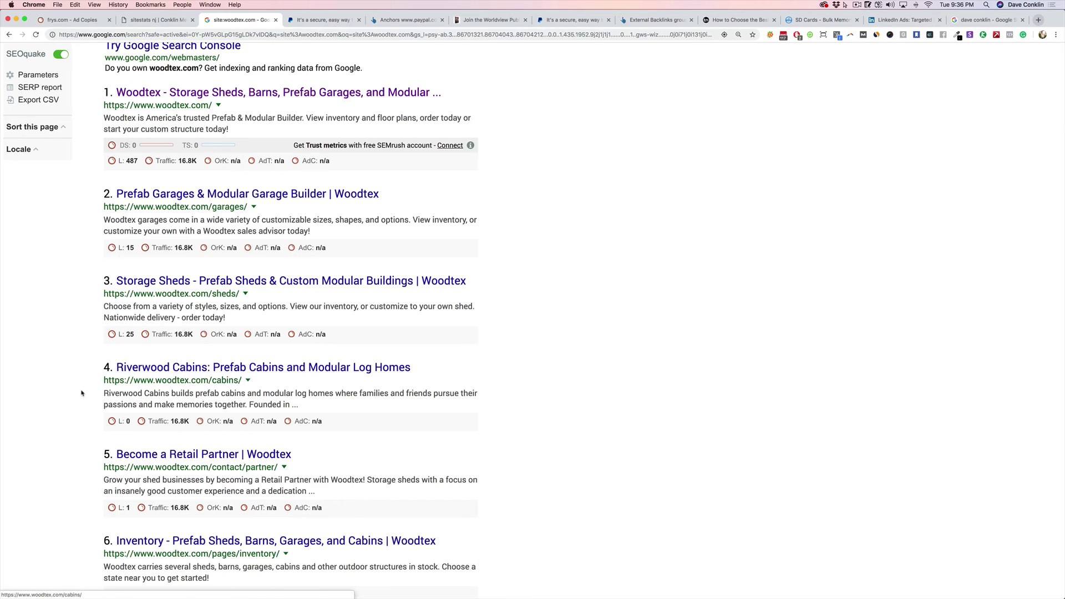
scroll(84, 392, down, 10)
scroll(83, 393, up, 20)
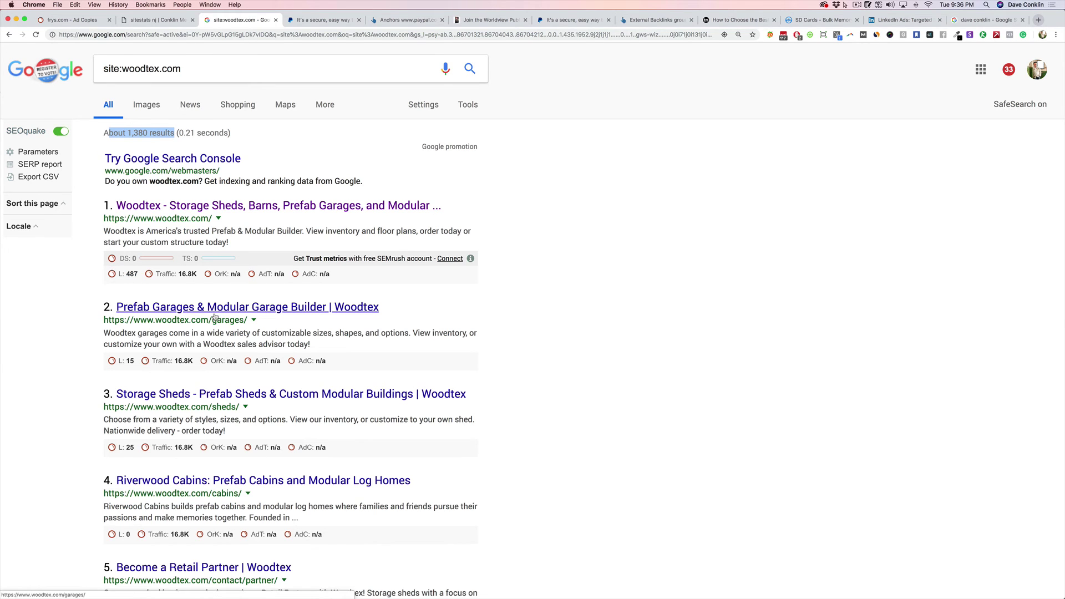
scroll(213, 316, down, 1)
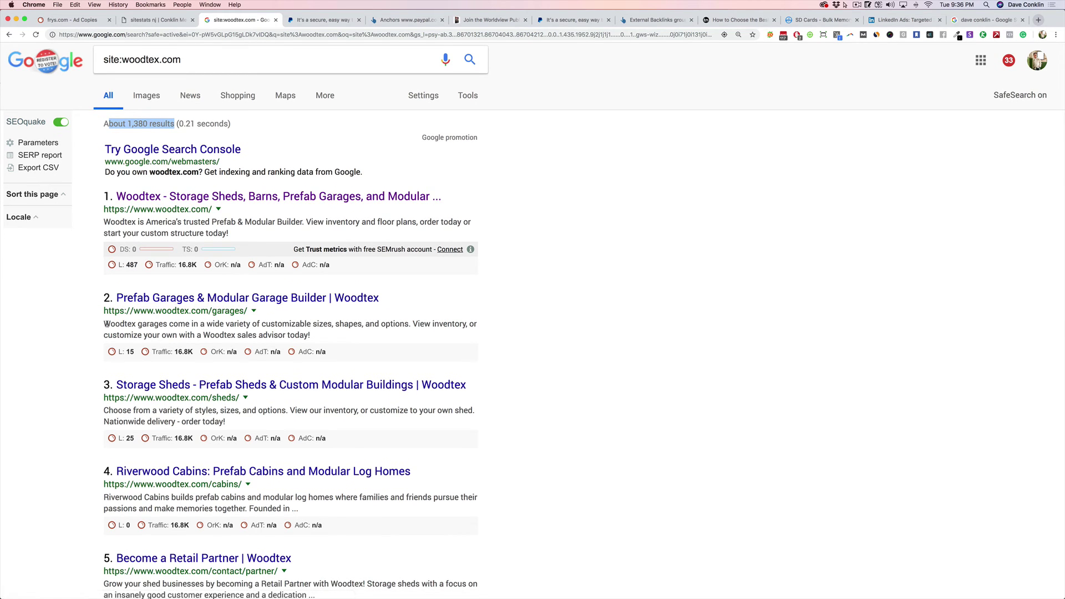
drag(104, 324, 360, 336)
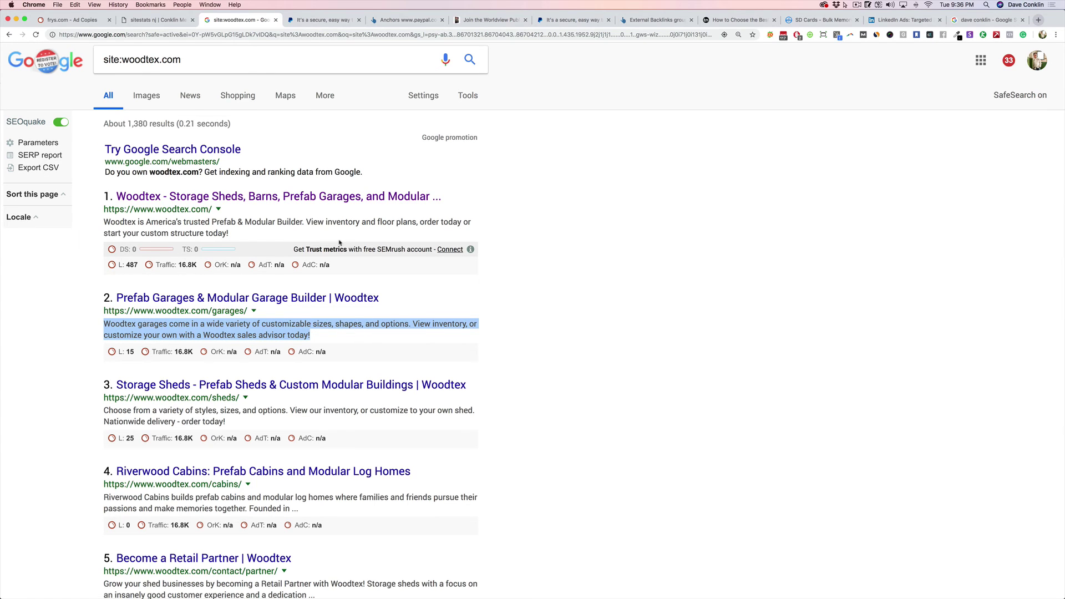
click(142, 21)
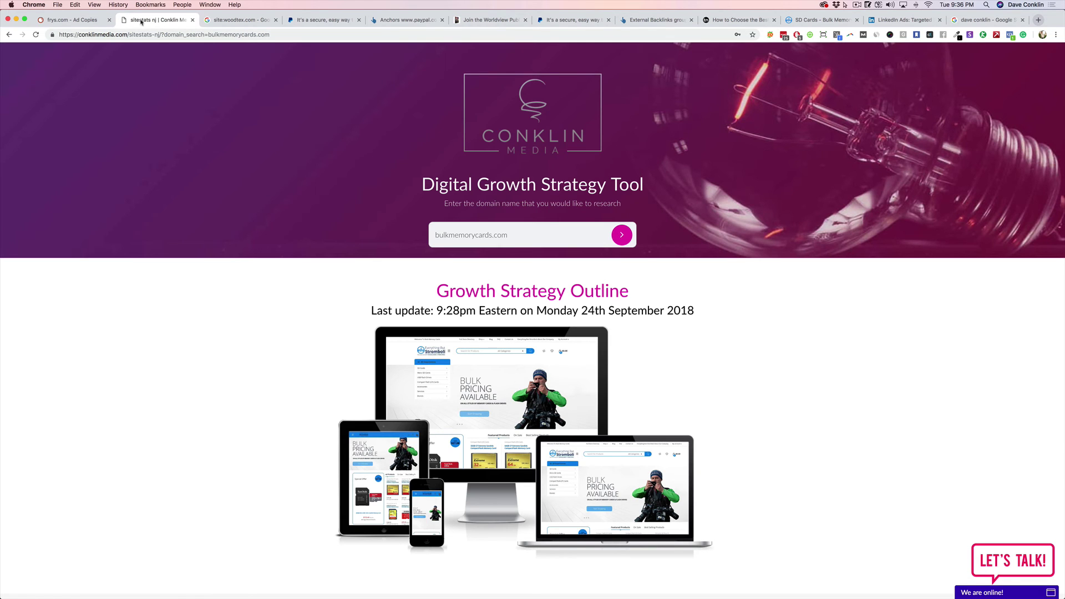
click(216, 21)
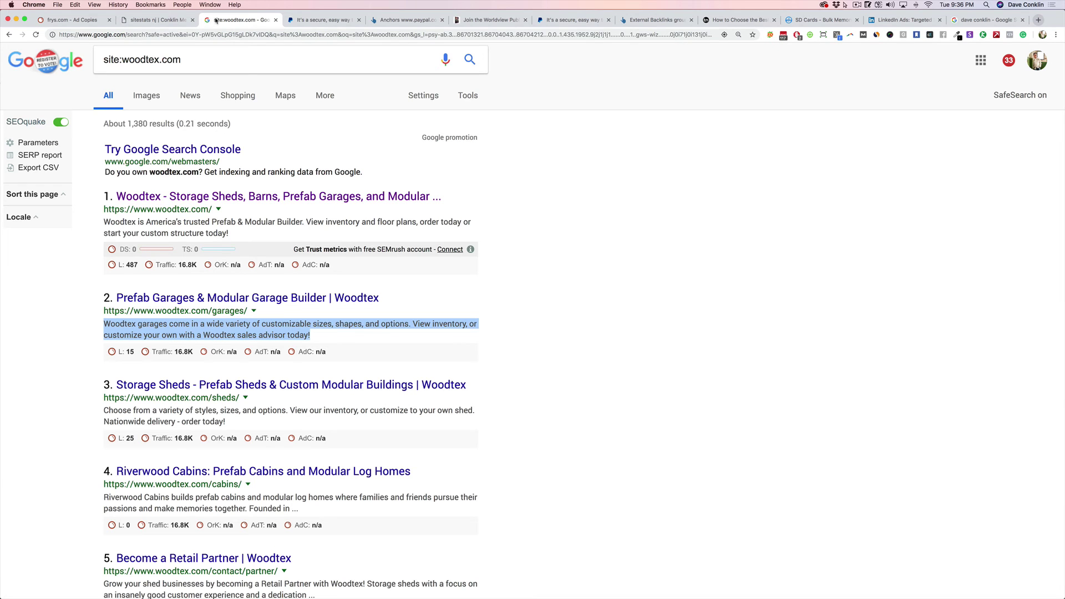
scroll(219, 241, down, 2)
scroll(219, 240, up, 3)
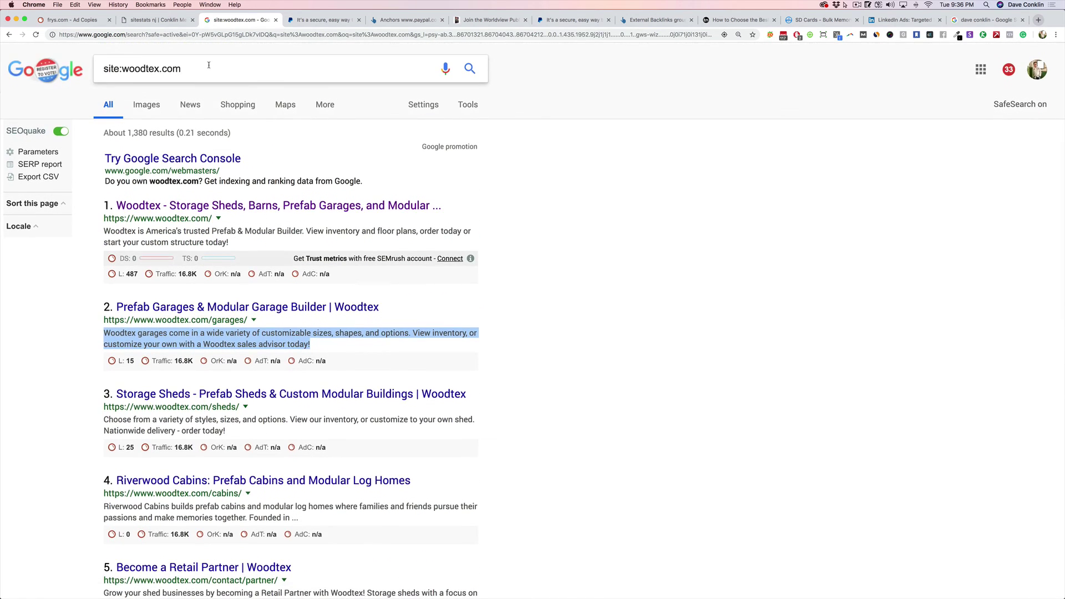
Replace the site query with a Google search for "inurl:blog".
drag(186, 69, 78, 59)
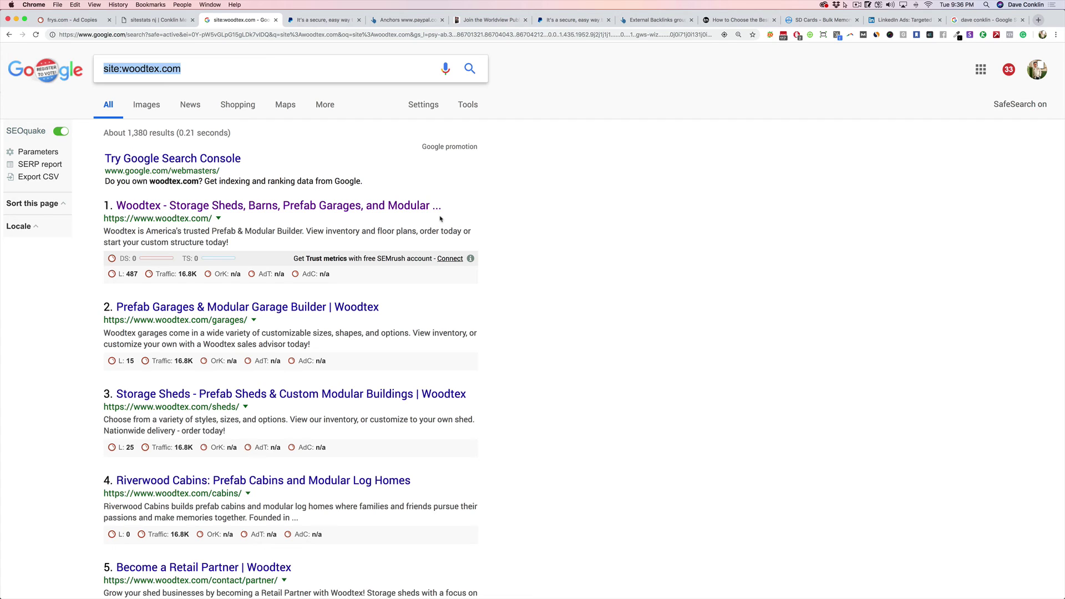
text(inurl:)
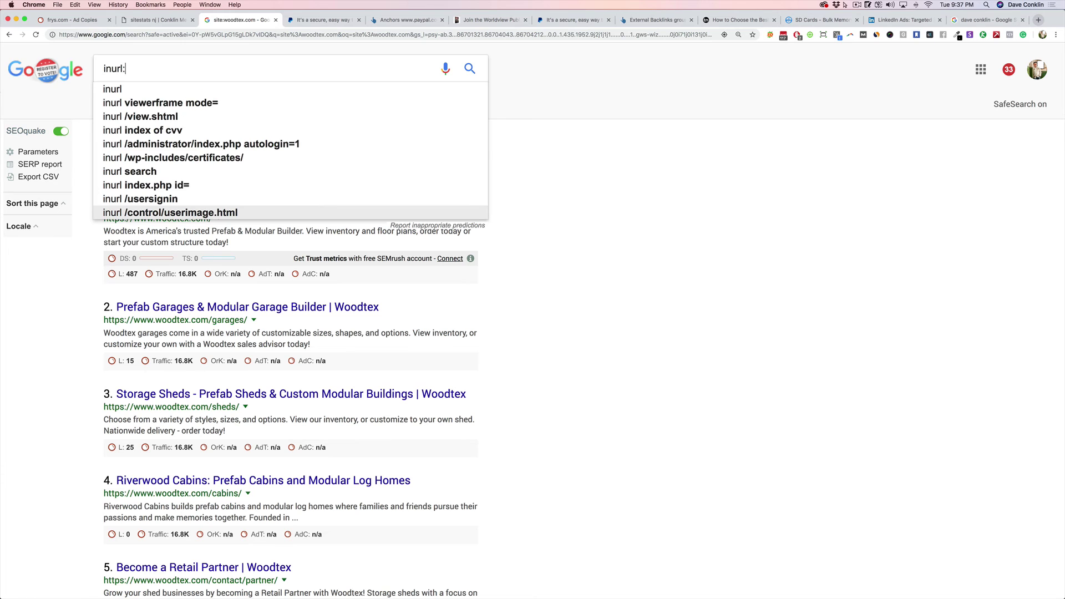
text(blog)
key(Return)
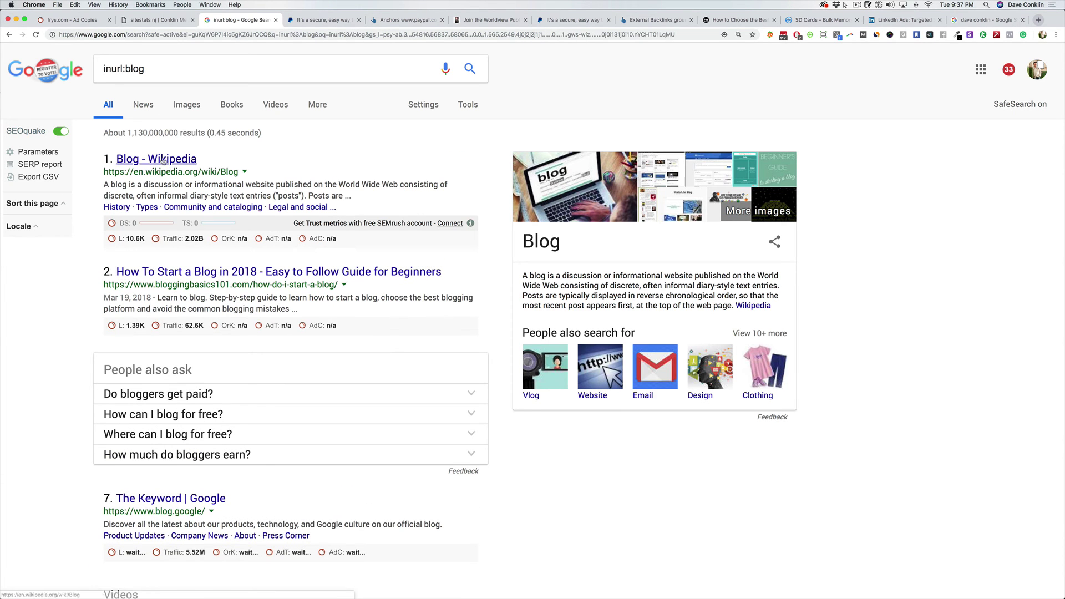
Refine the search to "inurl:blog AND intext:furniture AND intext:manufacturing" and examine how many results it finds.
click(183, 69)
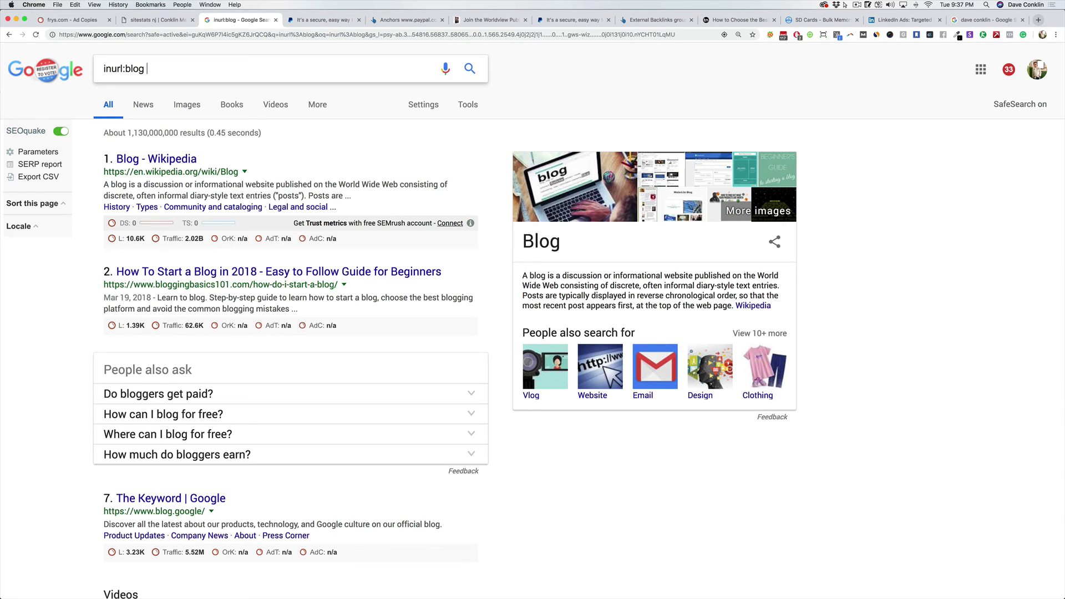
text(AND intext:furniture AND intext:)
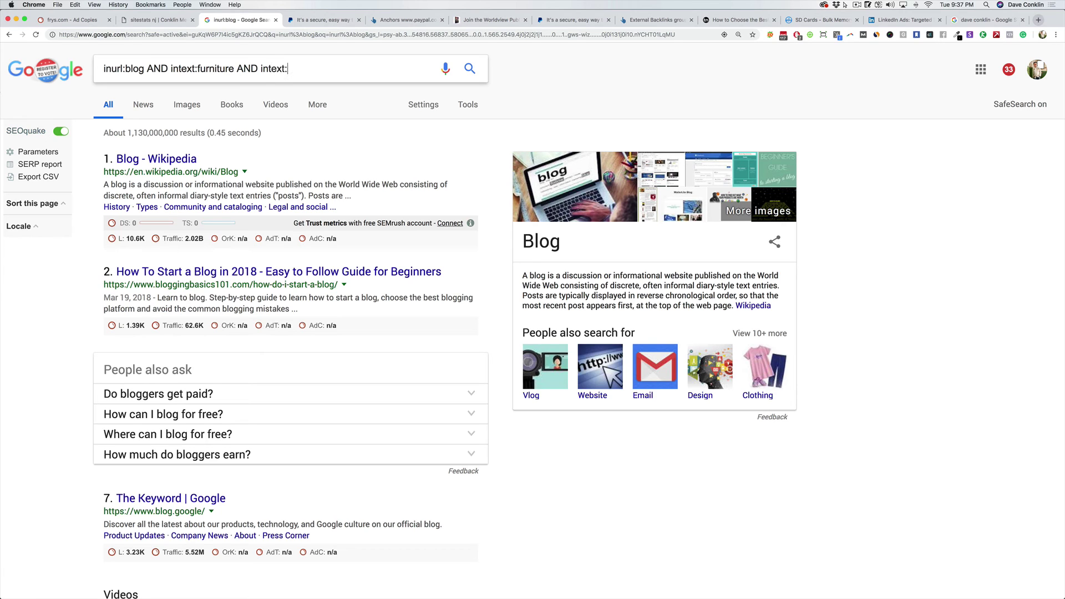
text(manufacturing)
key(Return)
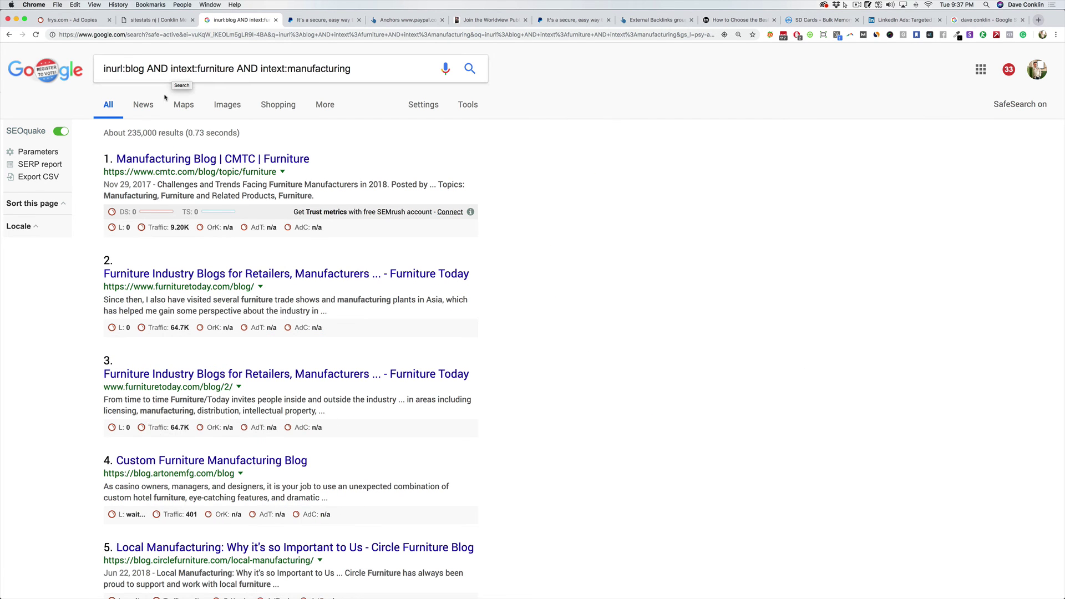
drag(127, 133, 169, 134)
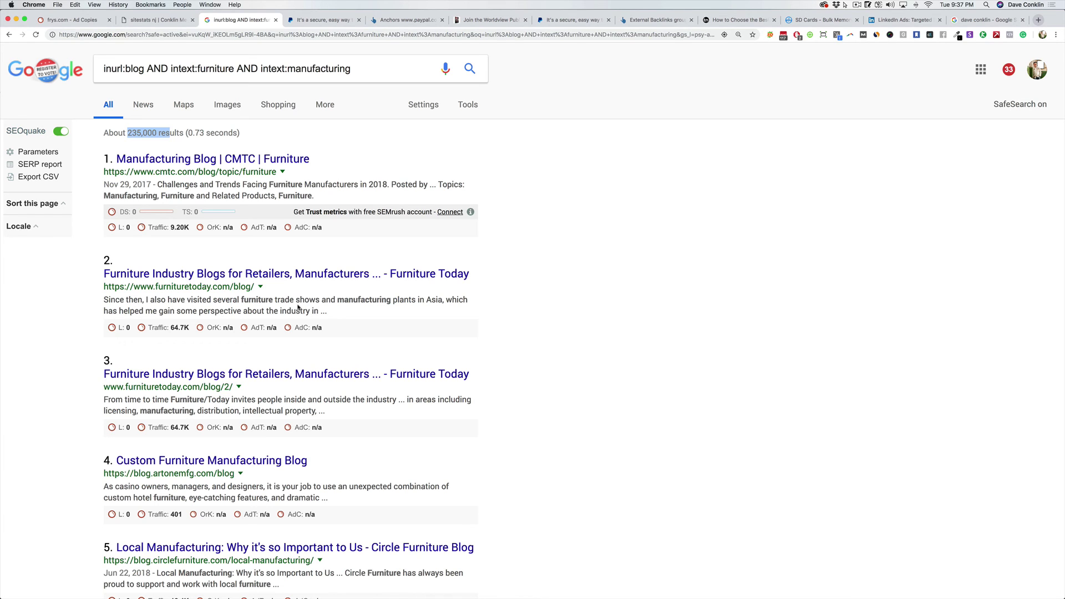
Open the Furniture Today blog result in a new tab and read through its article on Shanghai trade fairs.
super+click(283, 280)
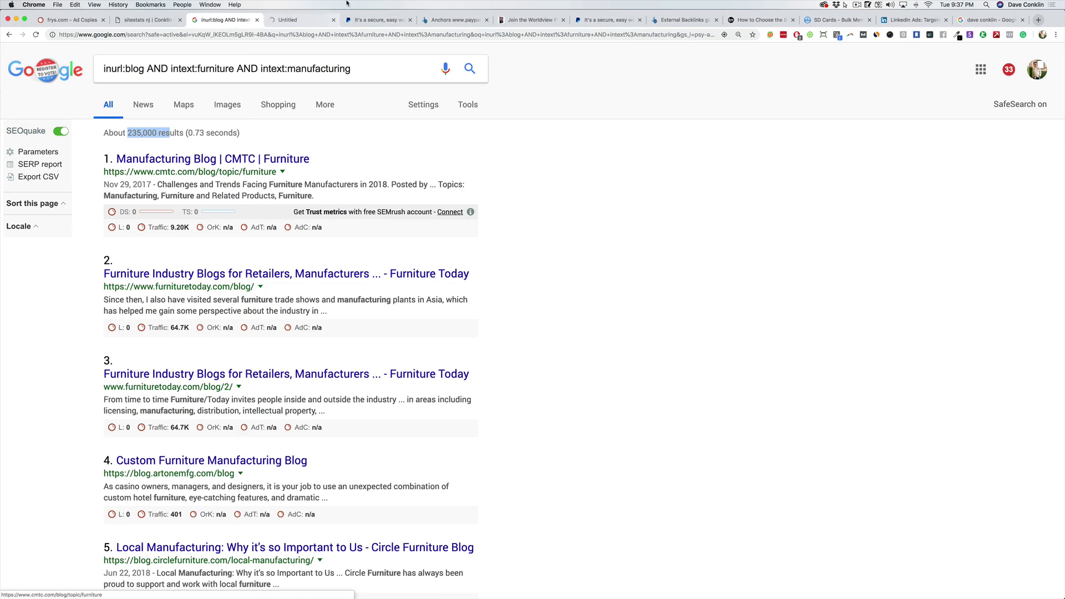
click(283, 22)
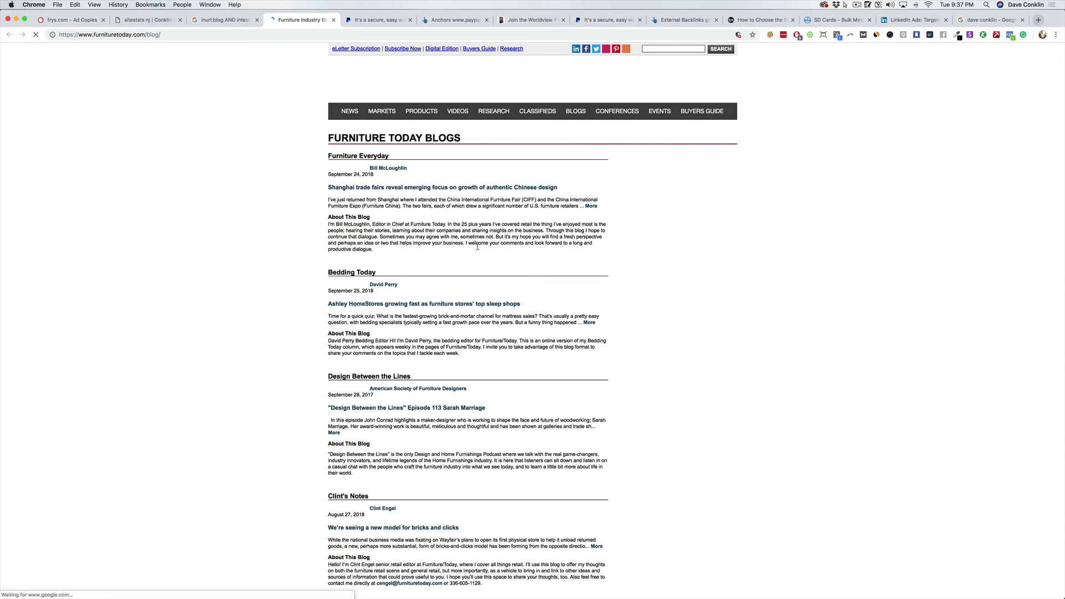
click(375, 189)
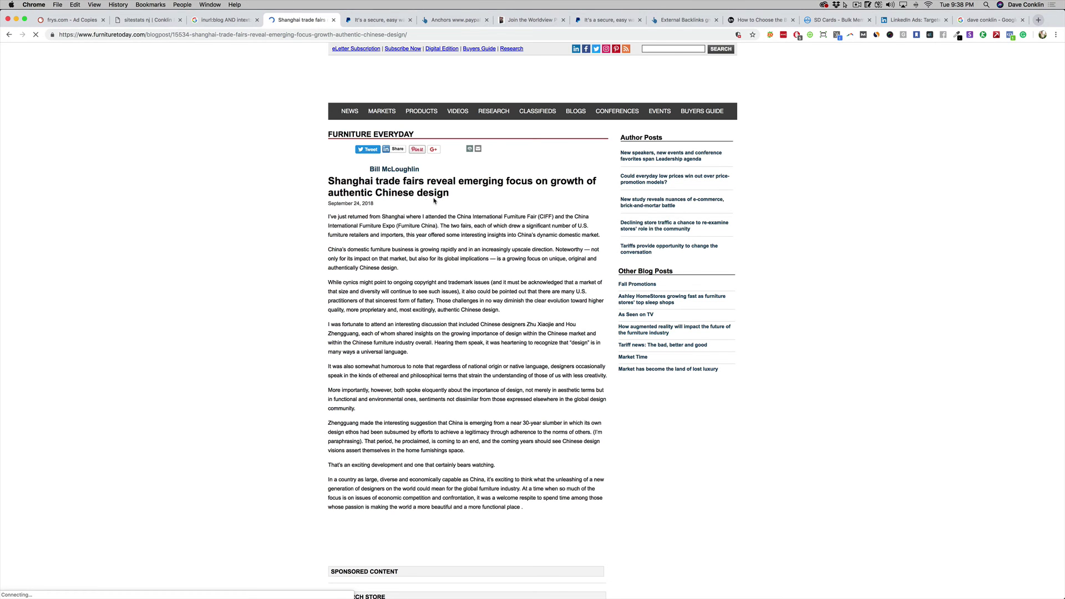
scroll(539, 354, down, 3)
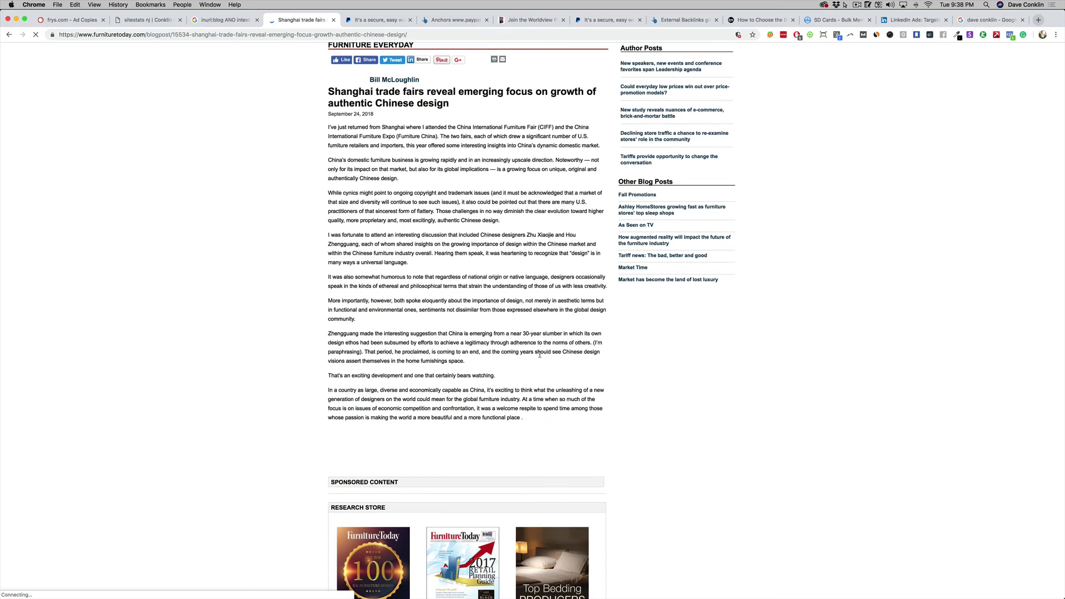
scroll(539, 354, down, 1)
scroll(540, 356, up, 4)
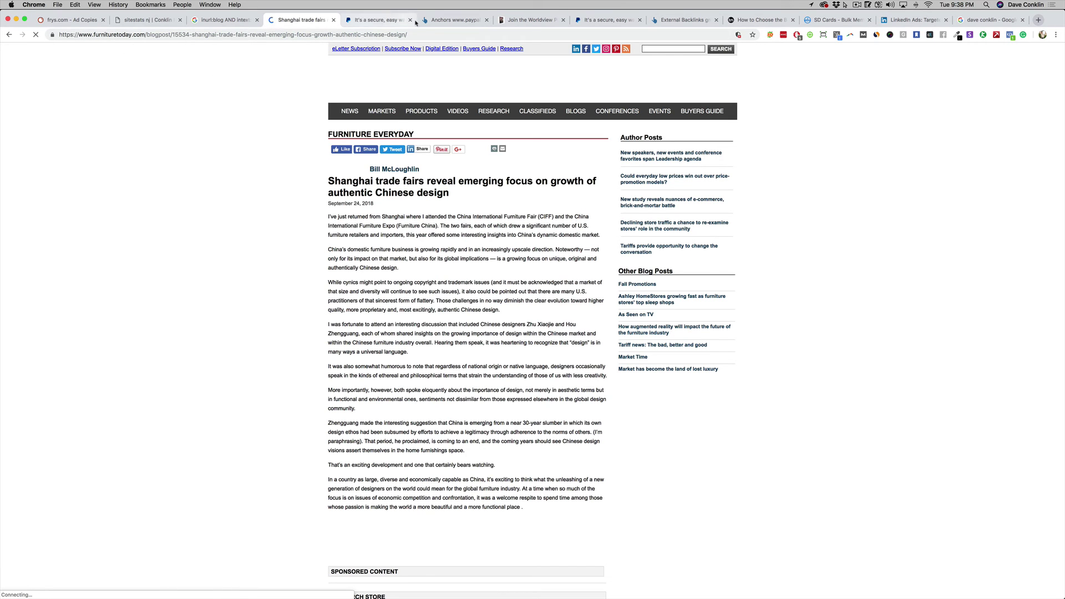
Switch to Ahrefs, look up paypal.com in the Site Explorer and open its broken backlinks report.
click(451, 23)
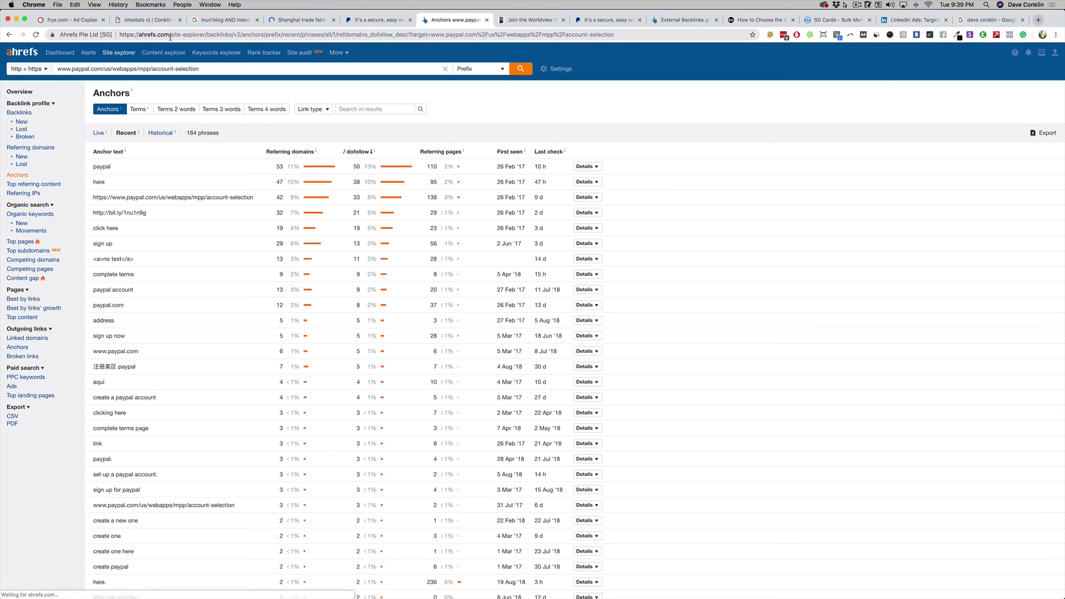
click(172, 37)
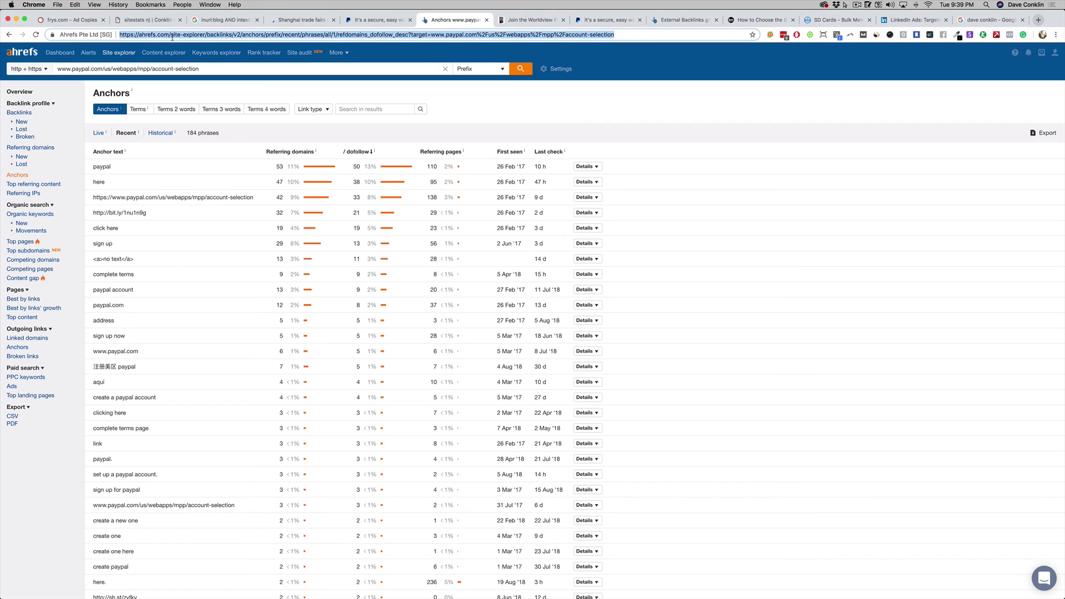
click(166, 71)
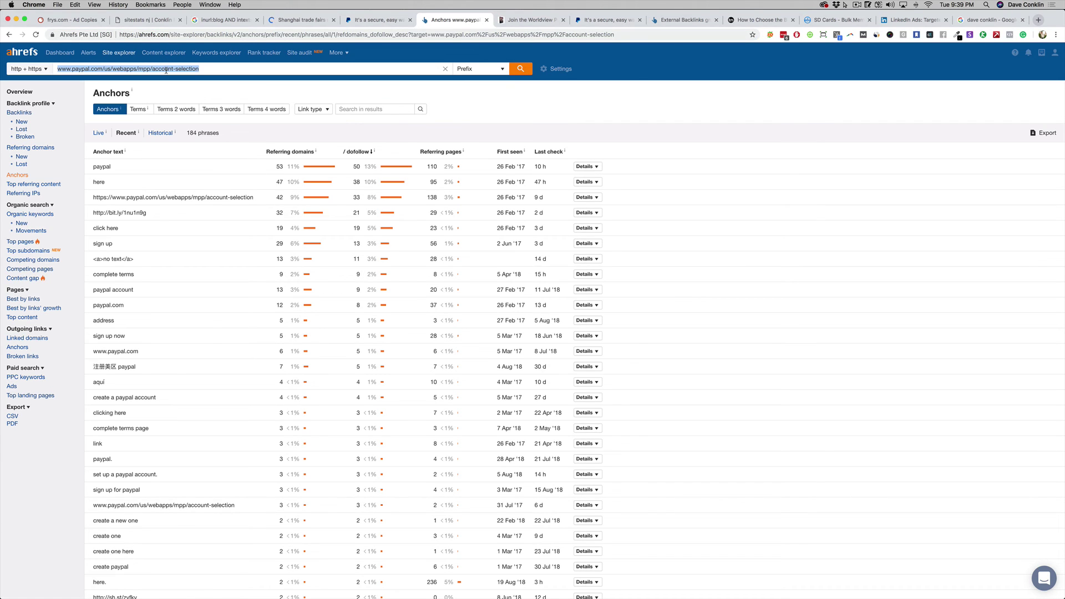
text(paypal.com)
key(Return)
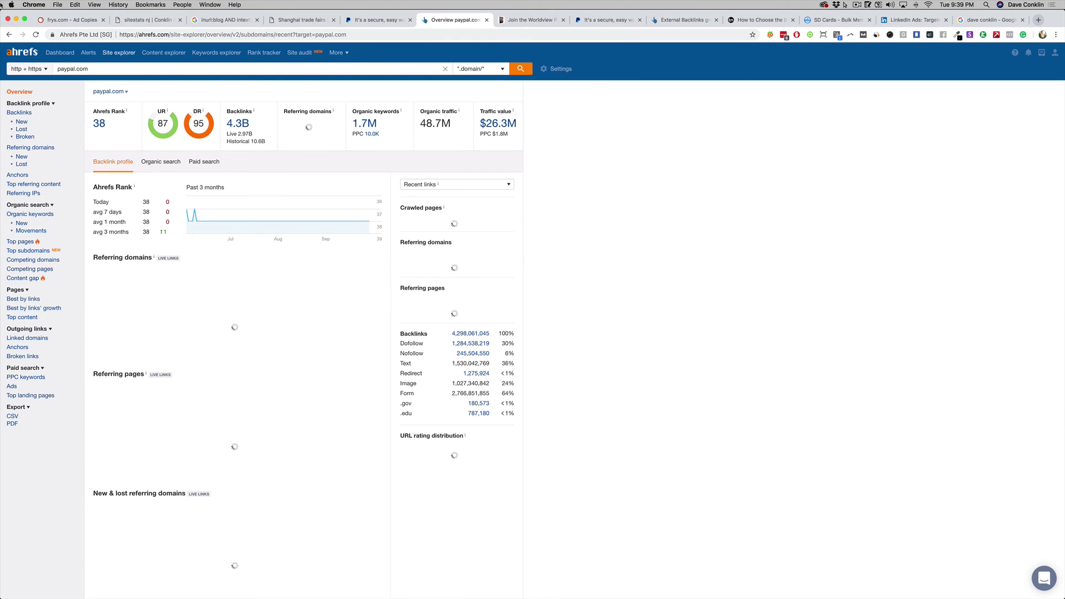
click(25, 137)
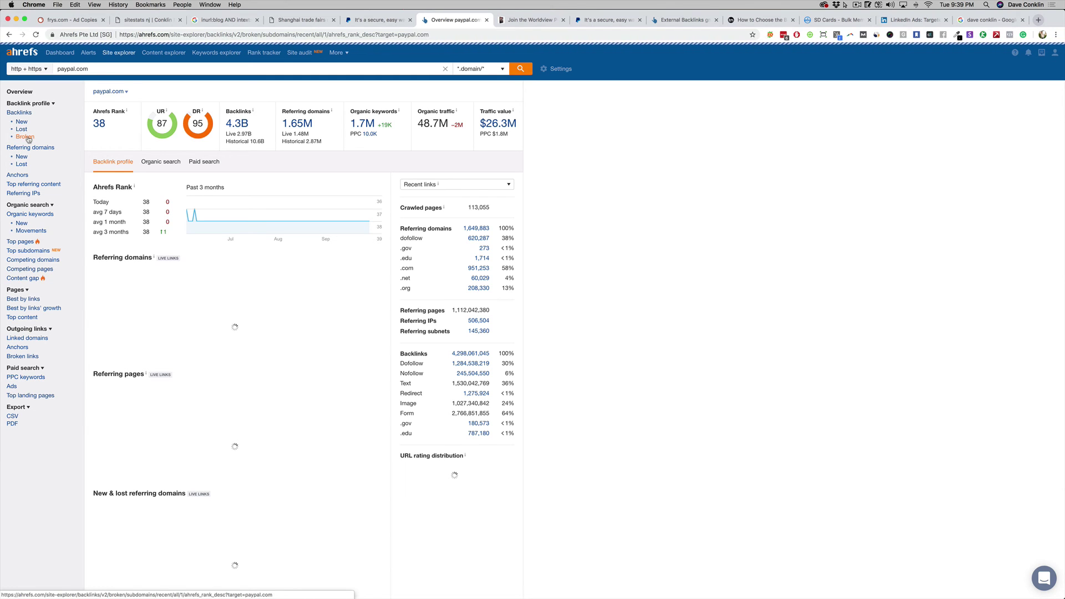
Check the PayPal link on the Obstacle to Peace affiliate page, and open the AutoCheck page from the broken backlinks in a new tab.
click(532, 20)
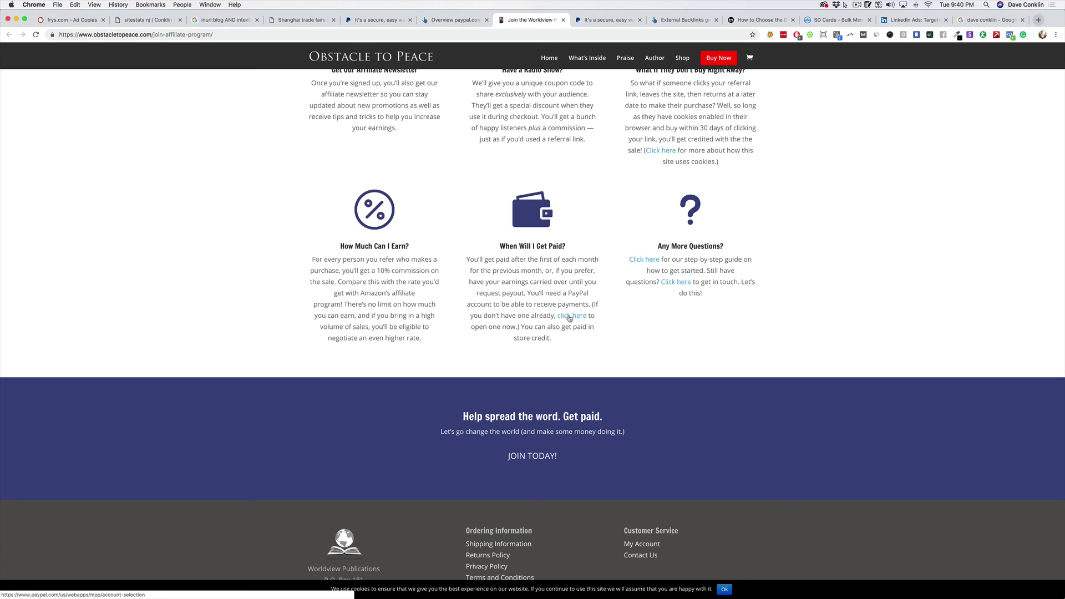
click(435, 23)
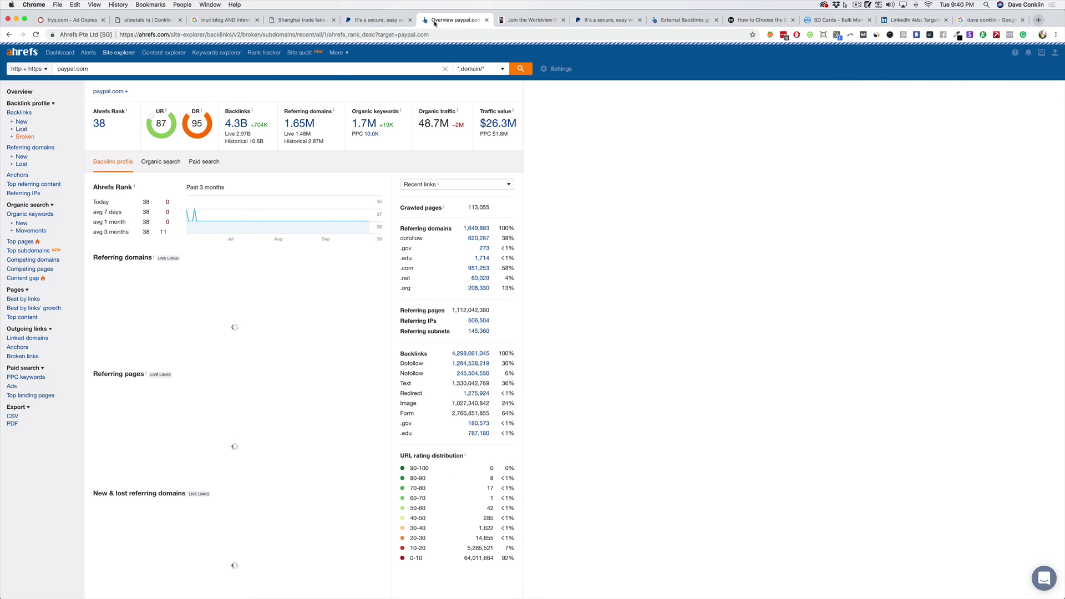
double_click(81, 69)
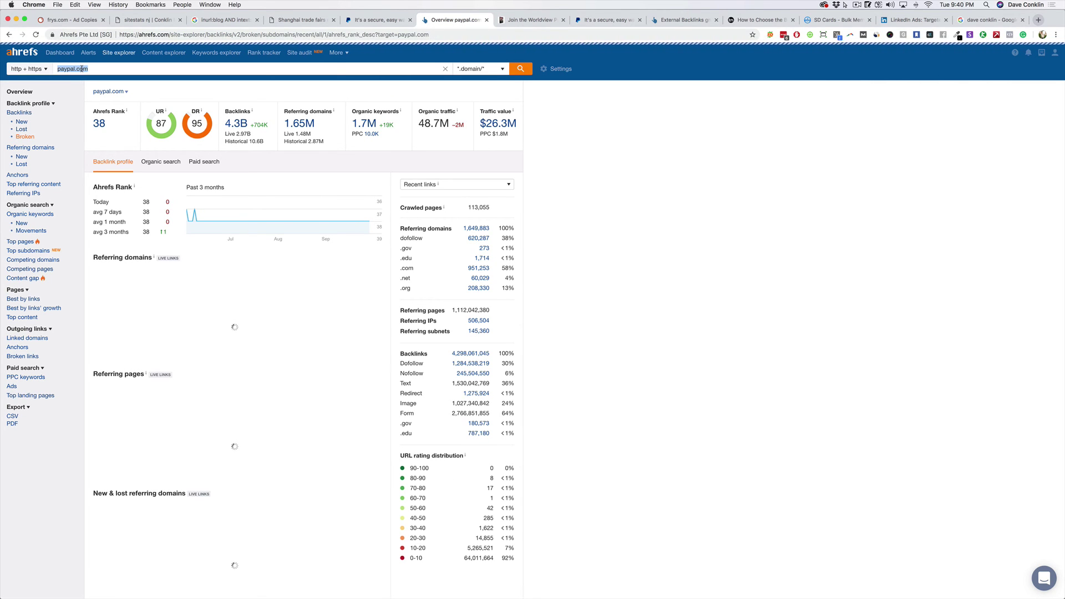
text(paypal.comtex)
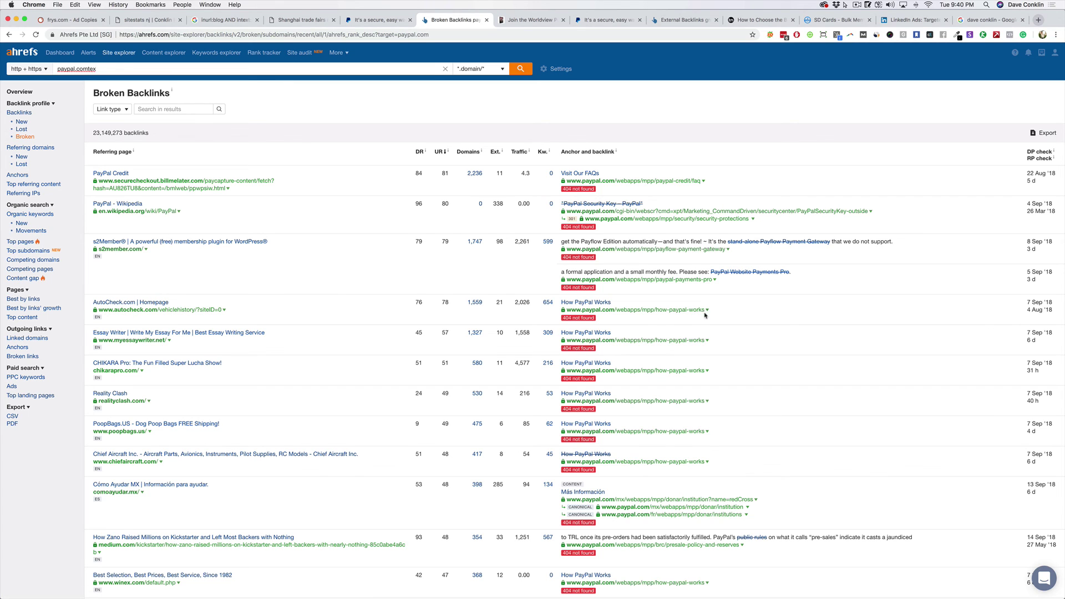
super+click(142, 311)
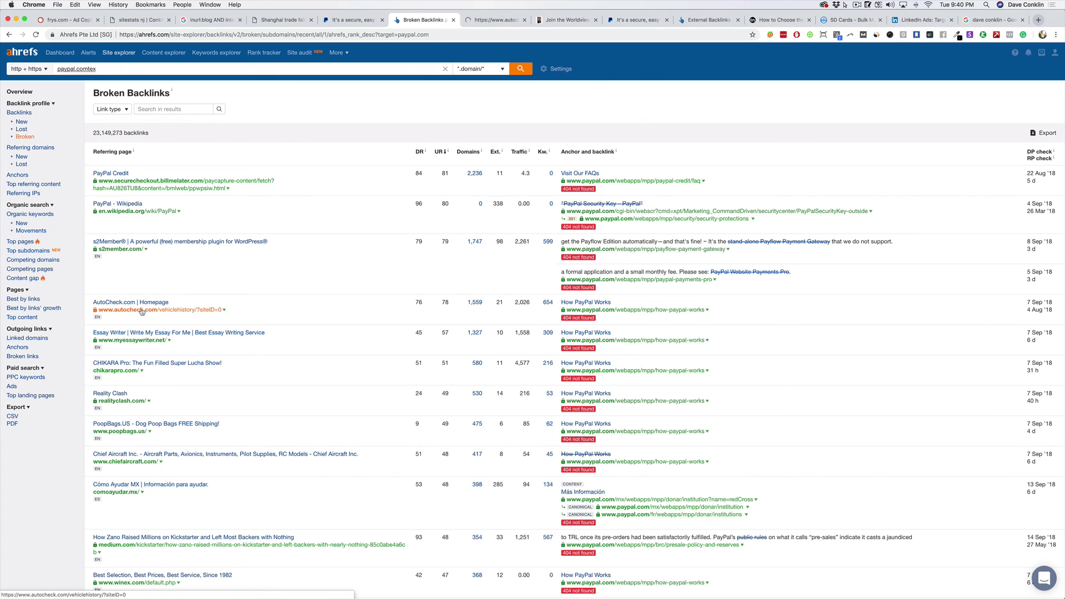
Switch to the AutoCheck page and search it for "how pay" to locate its PayPal link.
key(ctrl+Tab)
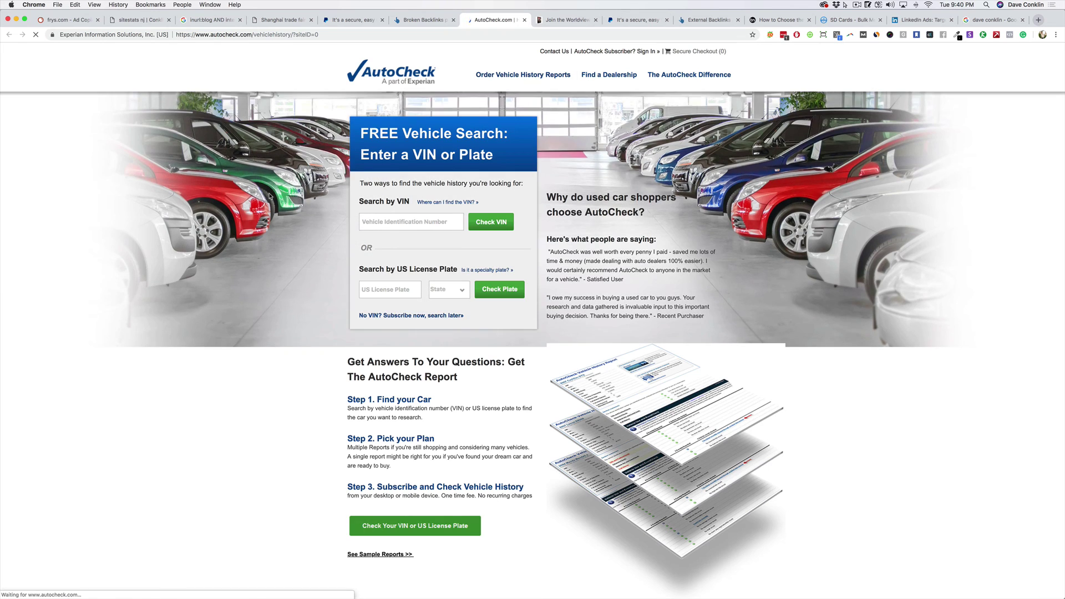
key(super+f)
text(how)
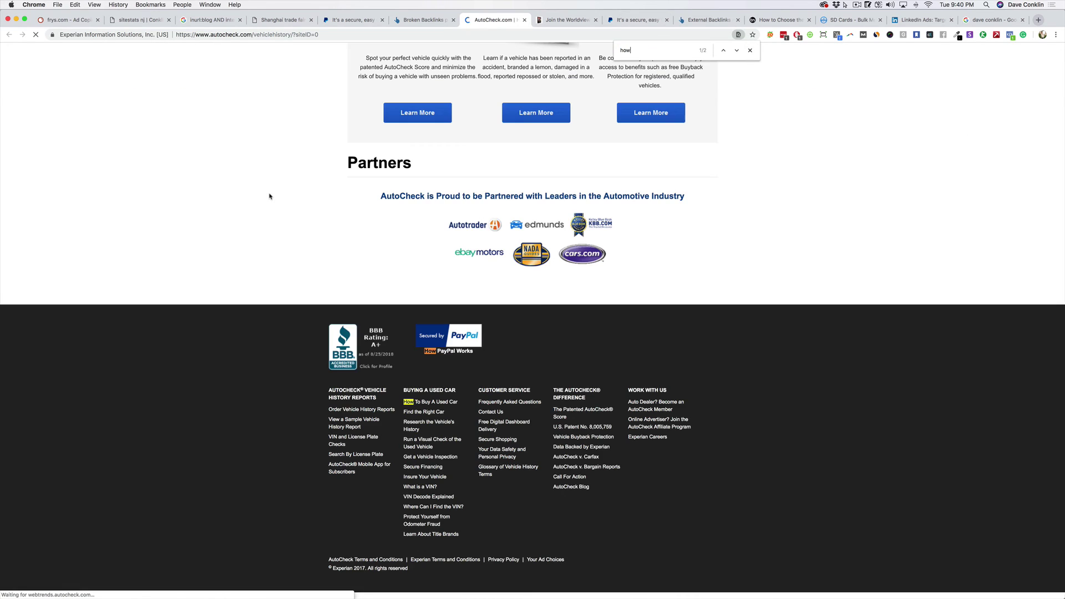
text( pay)
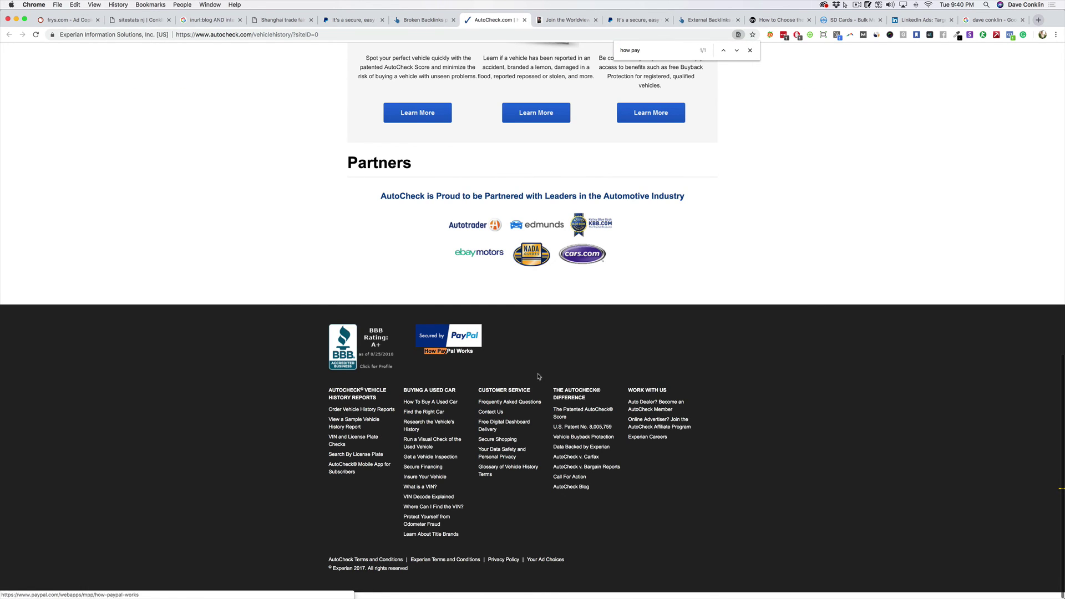
Follow the How PayPal Works link in the AutoCheck footer, look over its destination page and return to the AutoCheck page.
click(460, 353)
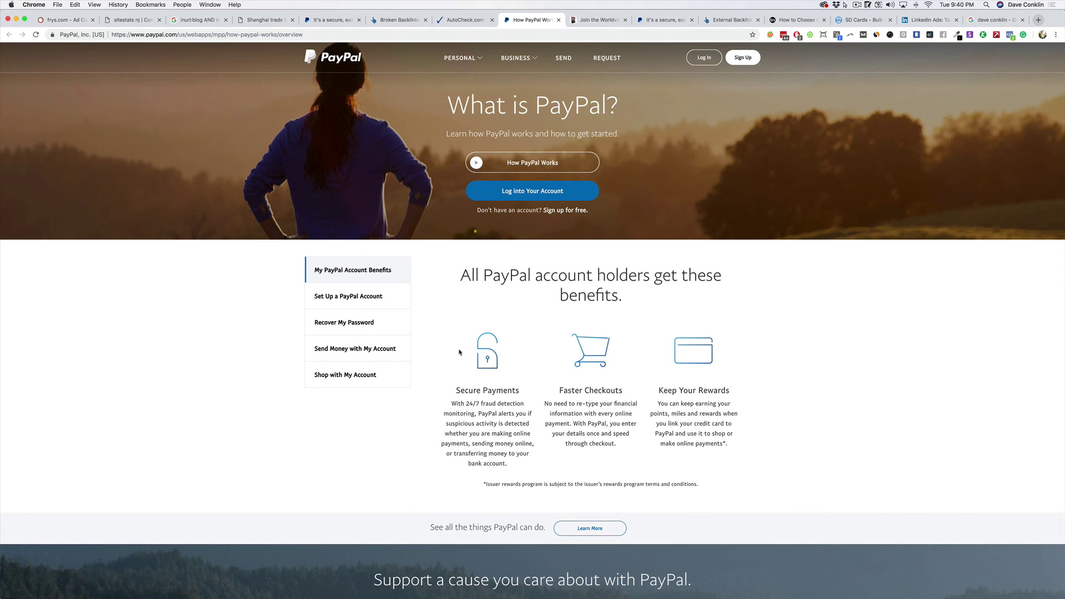
scroll(460, 353, down, 3)
scroll(466, 249, up, 3)
click(465, 21)
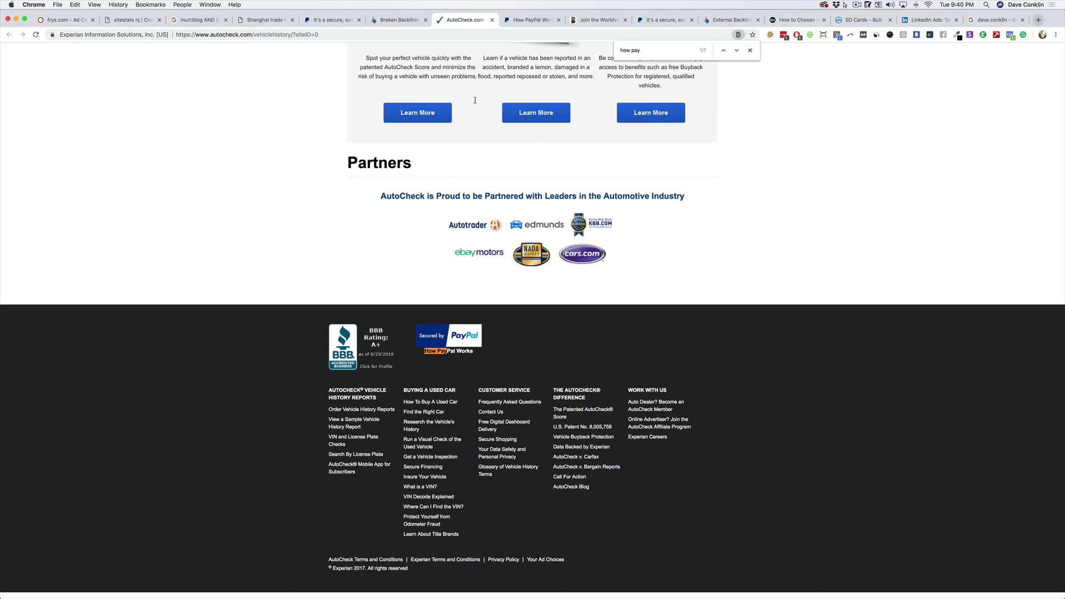
scroll(529, 314, down, 1)
scroll(529, 315, up, 5)
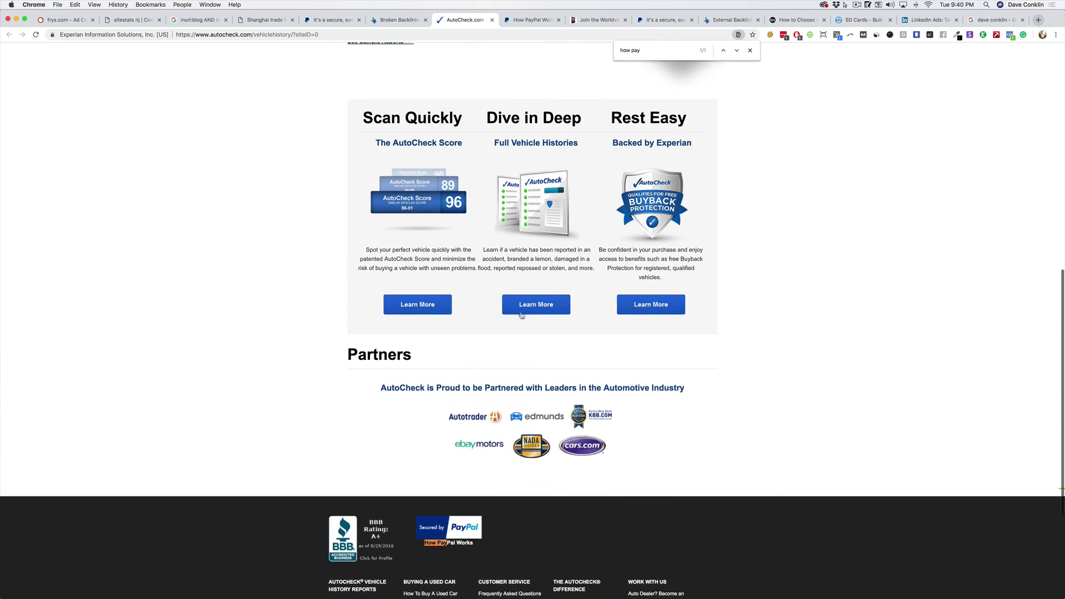
Return to the Ahrefs broken backlinks report for paypal.com and look through its referring pages.
click(399, 20)
scroll(375, 253, down, 5)
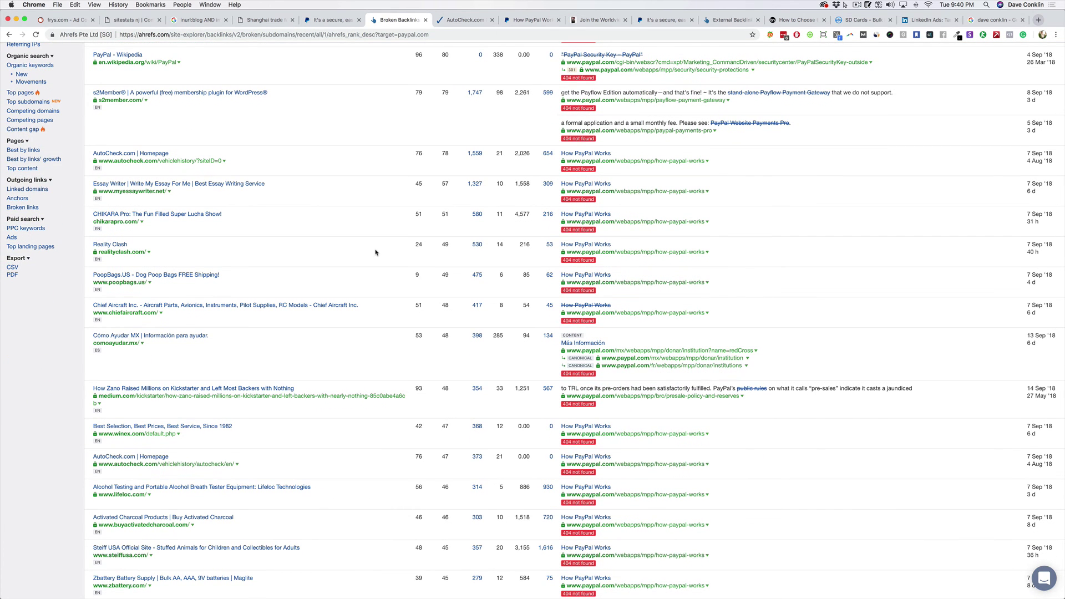
scroll(376, 252, up, 5)
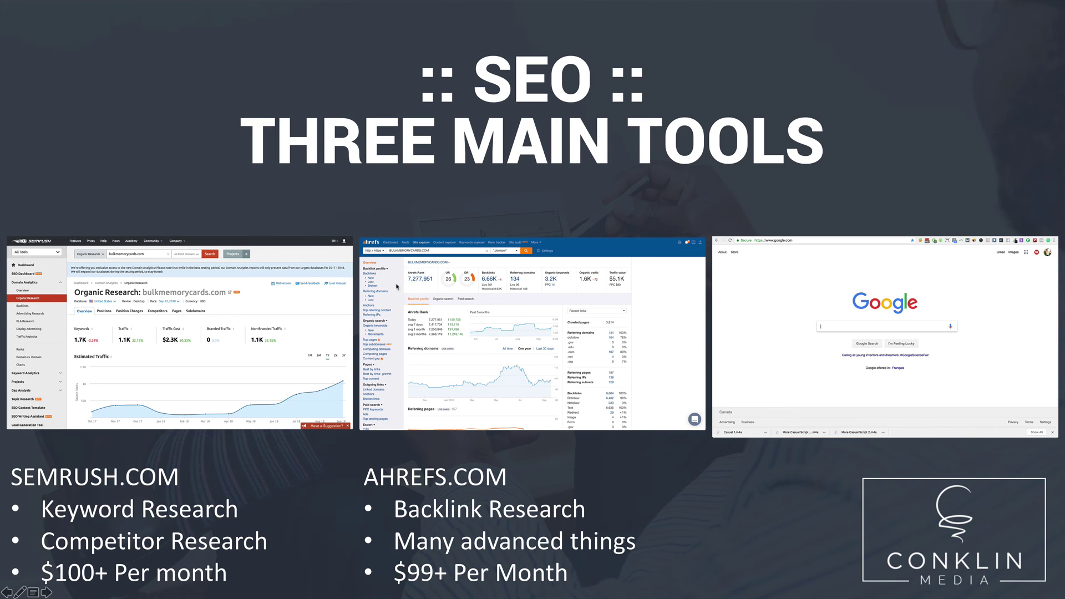
Advance the presentation to the Hotjar slide and play the recorded visitor session for performancewastesolutions.com through to its end.
click(282, 283)
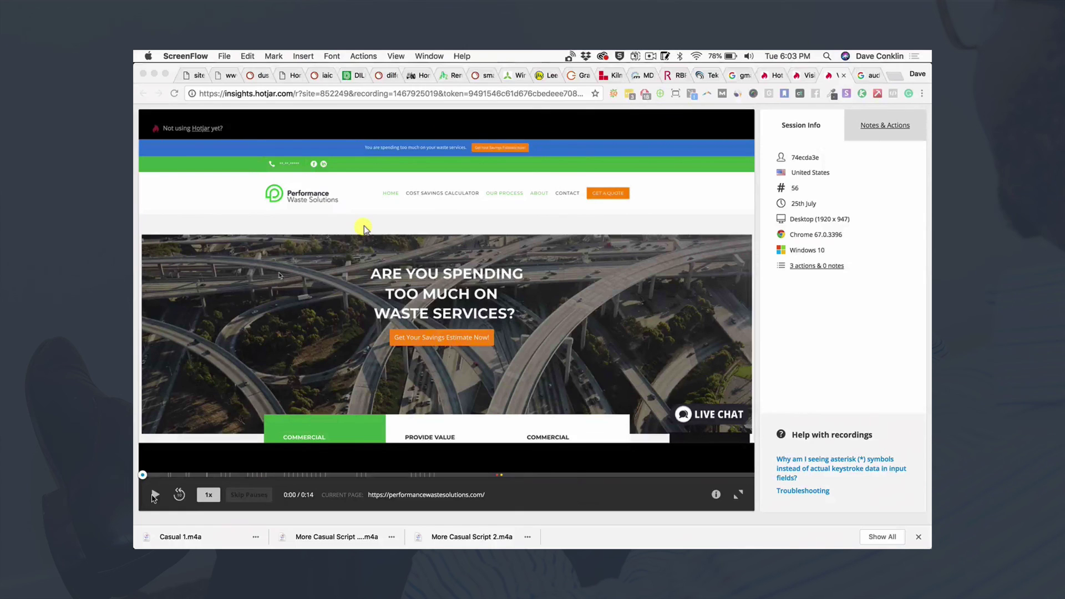
click(148, 538)
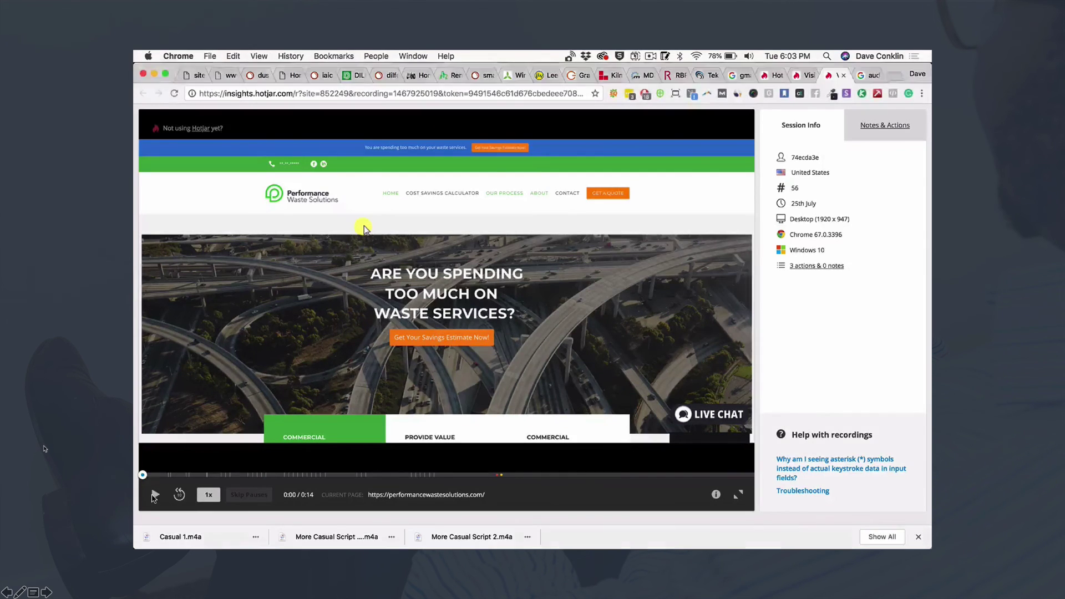
click(155, 495)
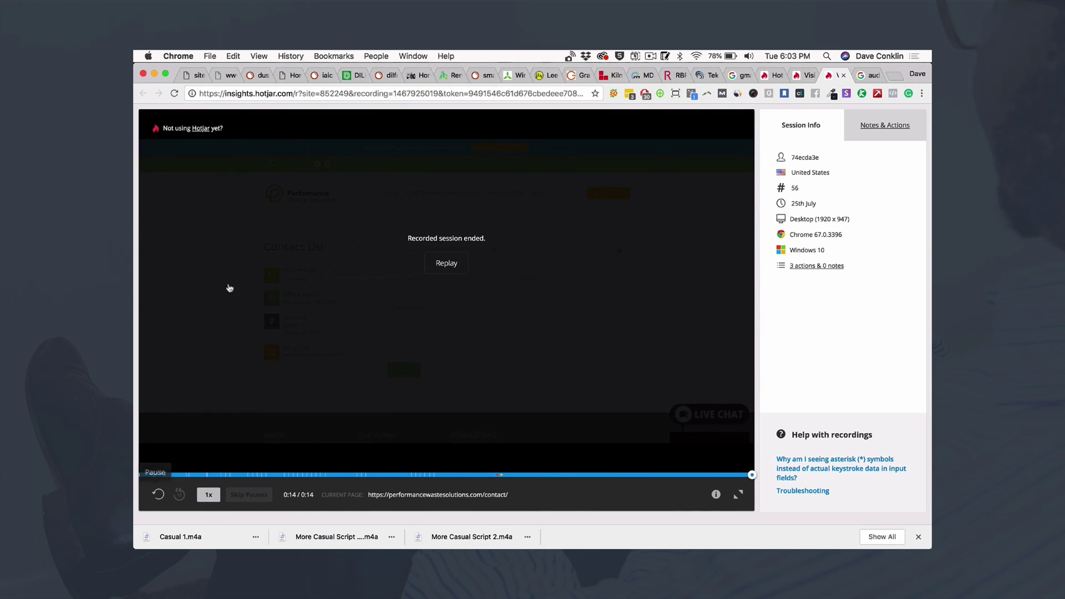
click(648, 56)
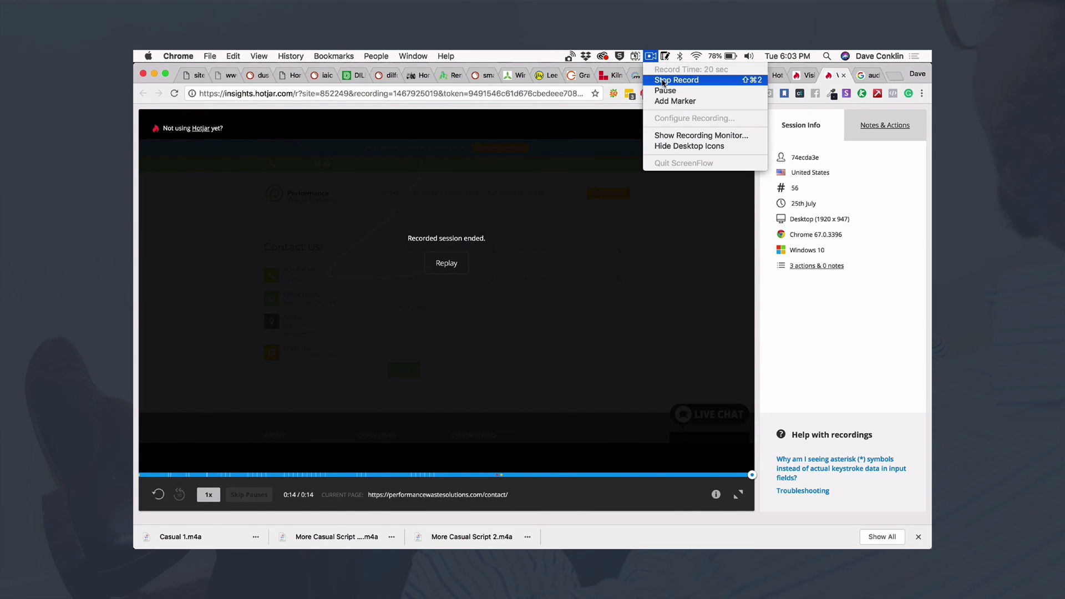
click(663, 80)
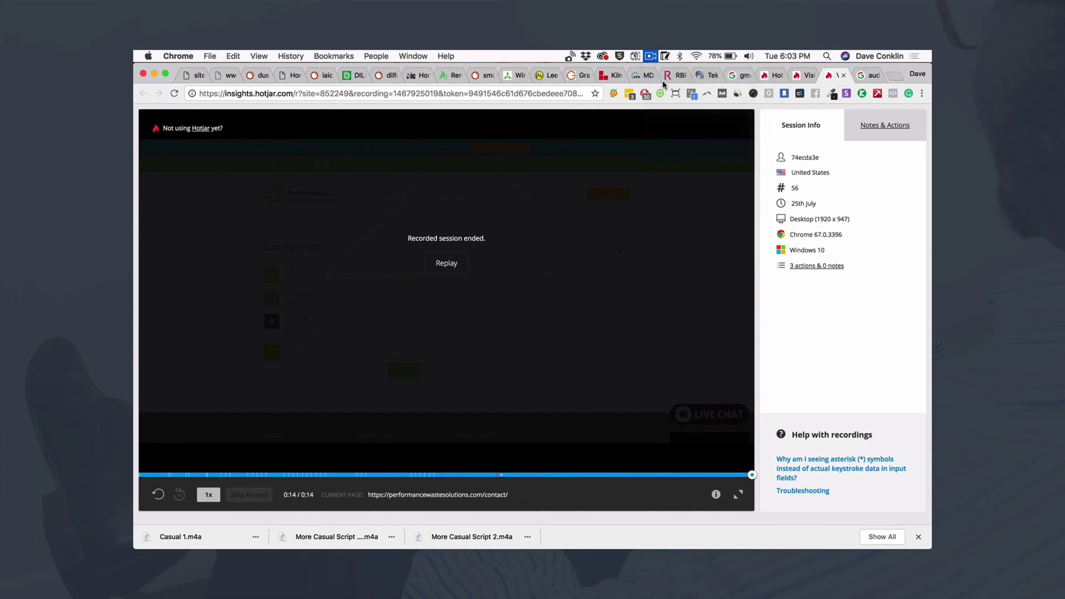